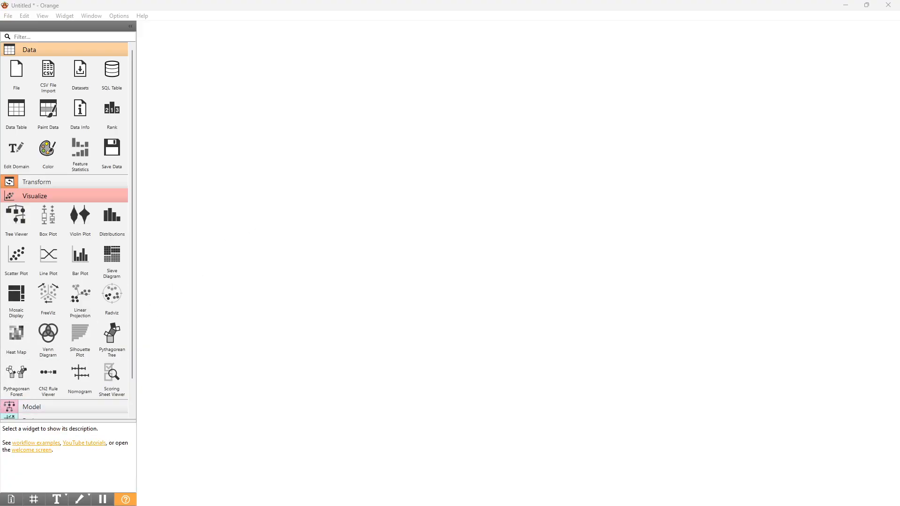
Add a File widget to the canvas and check its source options, keeping datasets\iris.tab as the file.
{"action": "left_click_drag", "start_coordinate": [17, 70], "coordinate": [264, 193]}
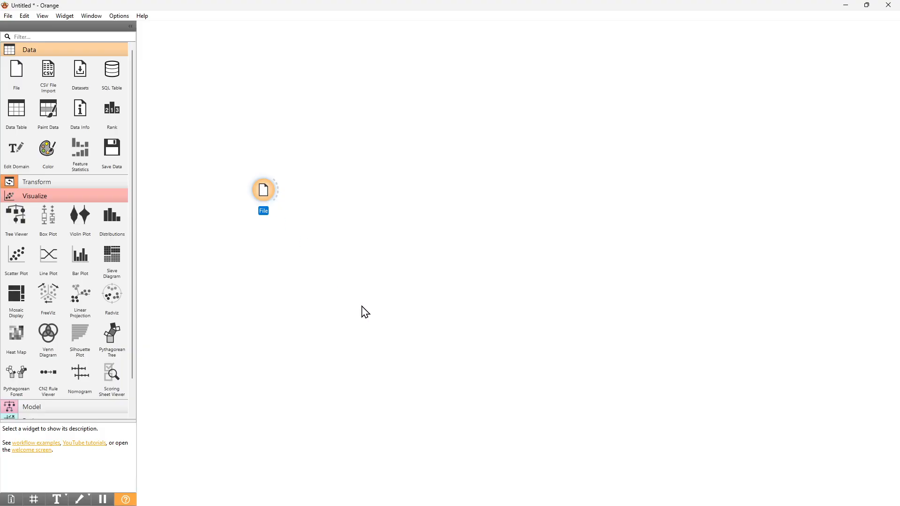
{"action": "double_click", "coordinate": [268, 192]}
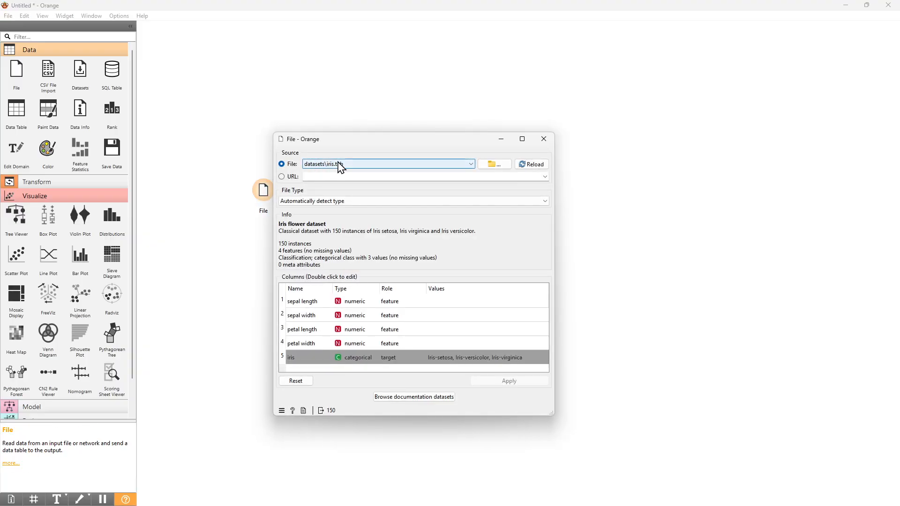
{"action": "left_click", "coordinate": [381, 164]}
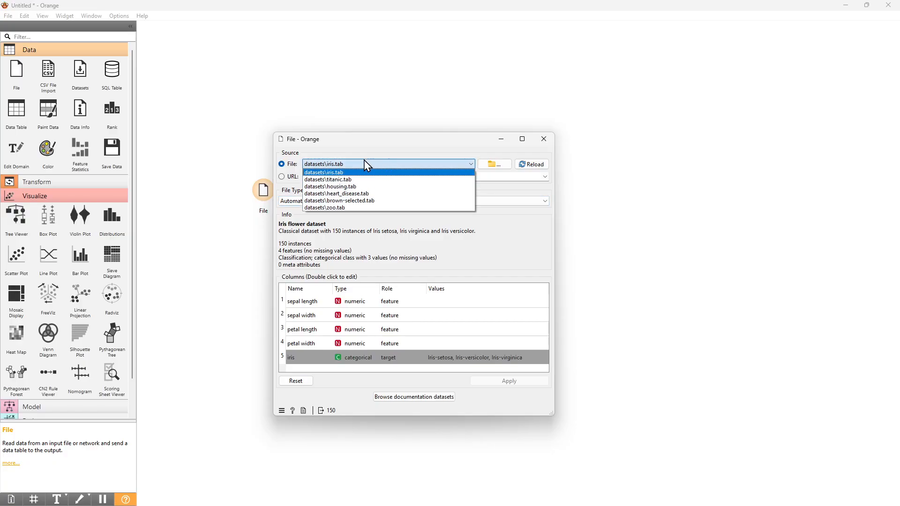
{"action": "left_click", "coordinate": [366, 149]}
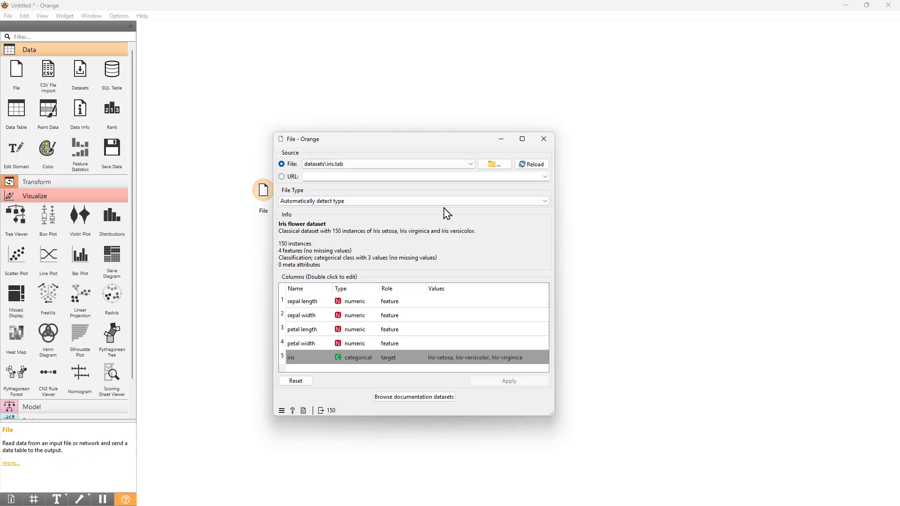
{"action": "left_click", "coordinate": [545, 140]}
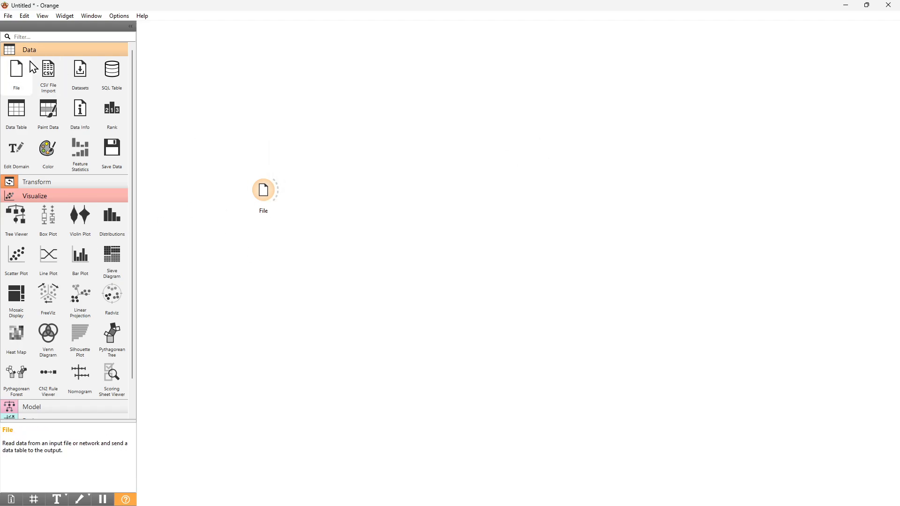
{"action": "mouse_move", "coordinate": [19, 109]}
{"action": "left_mouse_down"}
{"action": "mouse_move", "coordinate": [255, 143]}
{"action": "mouse_move", "coordinate": [20, 102]}
{"action": "left_mouse_up"}
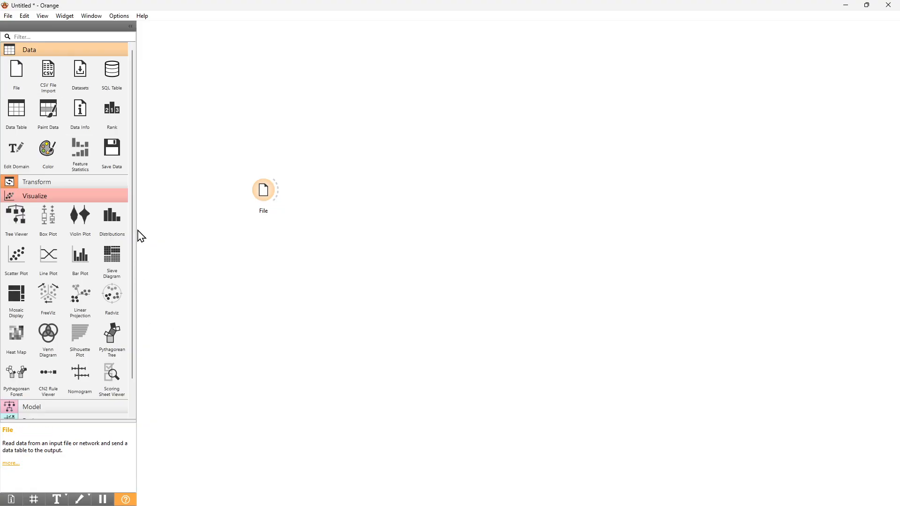
{"action": "left_click", "coordinate": [19, 120]}
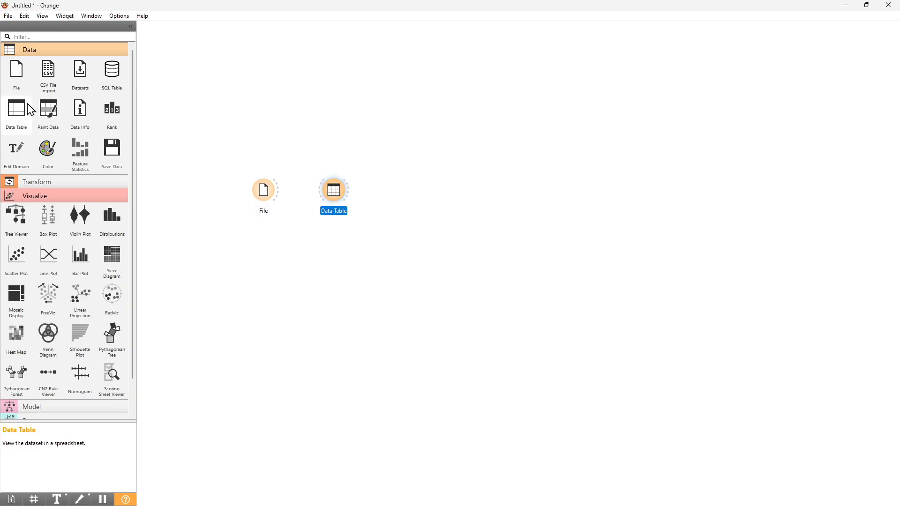
{"action": "key", "text": "Delete"}
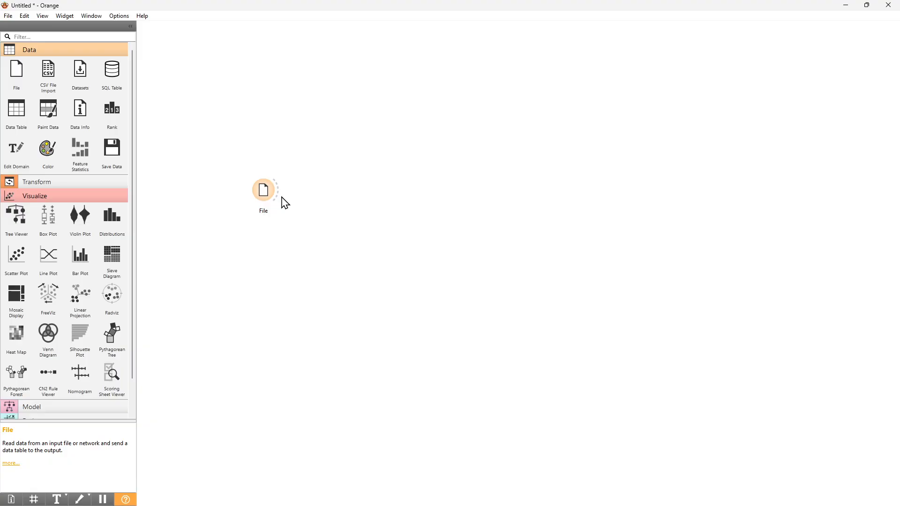
Add a Data Table widget fed by the File widget's output and space the two widgets apart on the canvas.
{"action": "left_click_drag", "start_coordinate": [16, 112], "coordinate": [309, 151]}
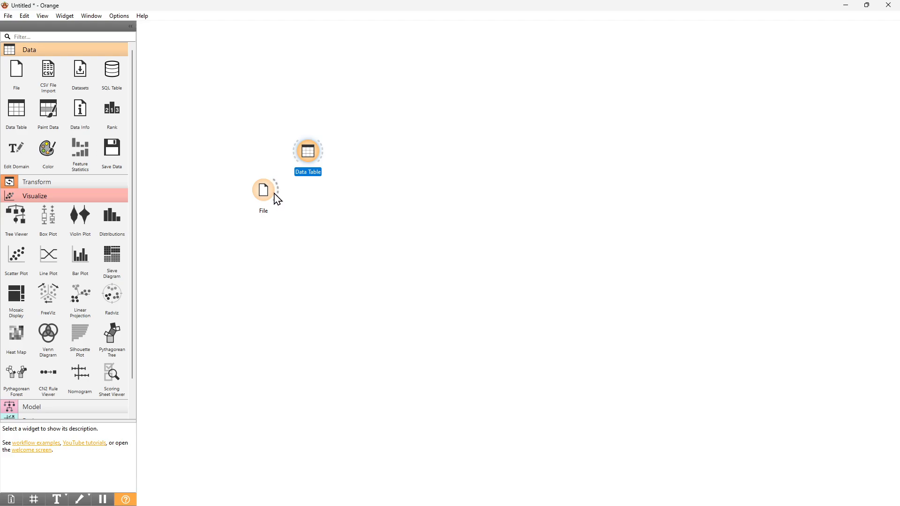
{"action": "left_click_drag", "start_coordinate": [277, 186], "coordinate": [306, 154]}
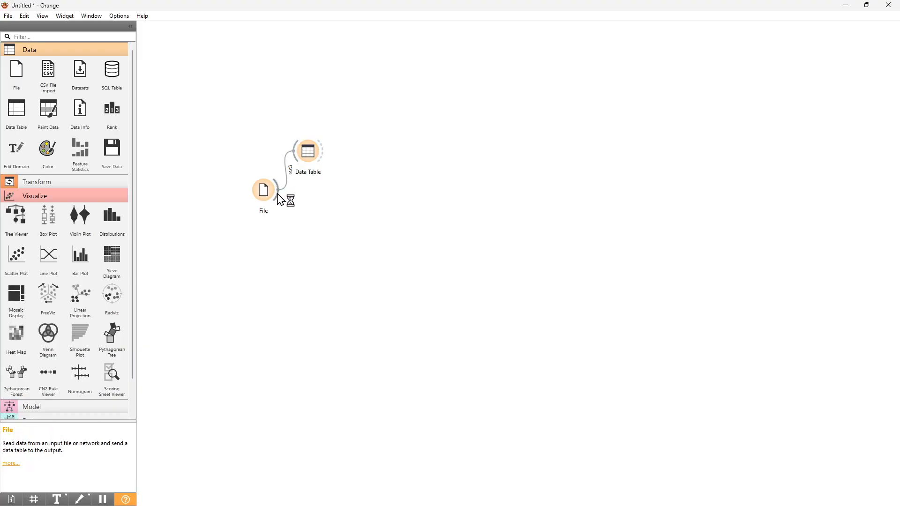
{"action": "double_click", "coordinate": [264, 191]}
{"action": "left_click_drag", "start_coordinate": [264, 191], "coordinate": [246, 227]}
Open the Data Table to view the iris records, and switch Visualize numeric values off and back on.
{"action": "double_click", "coordinate": [311, 153]}
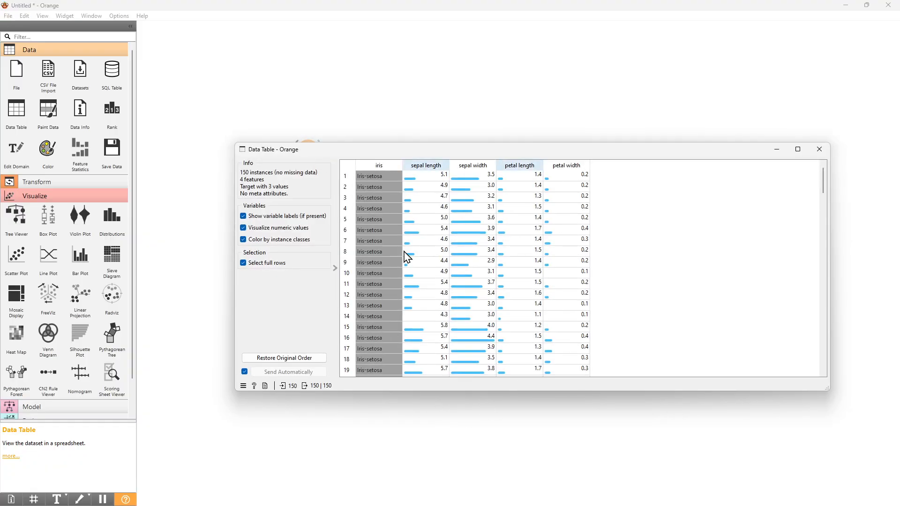
{"action": "left_click", "coordinate": [819, 149]}
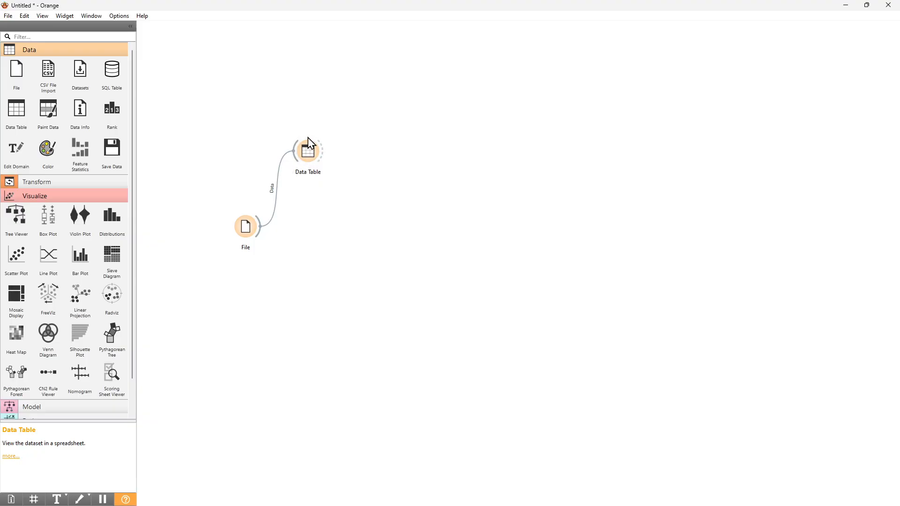
{"action": "double_click", "coordinate": [311, 153]}
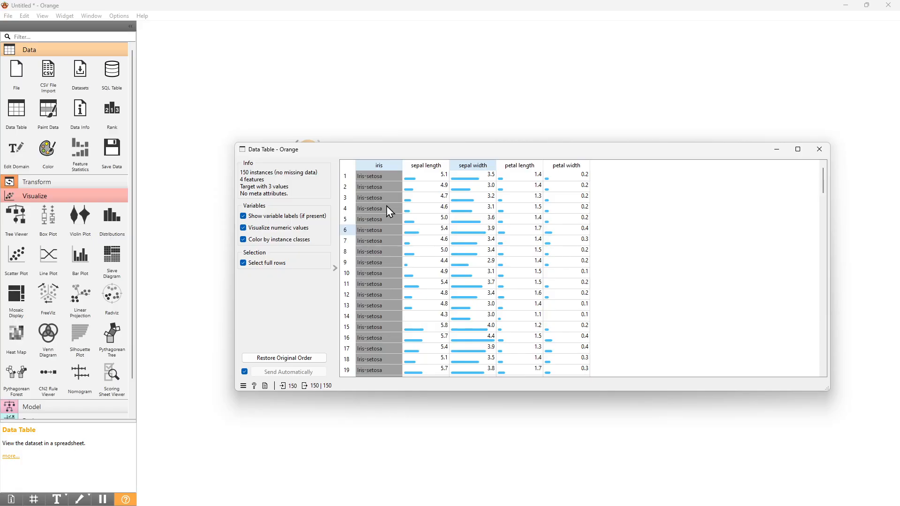
{"action": "left_click", "coordinate": [244, 228]}
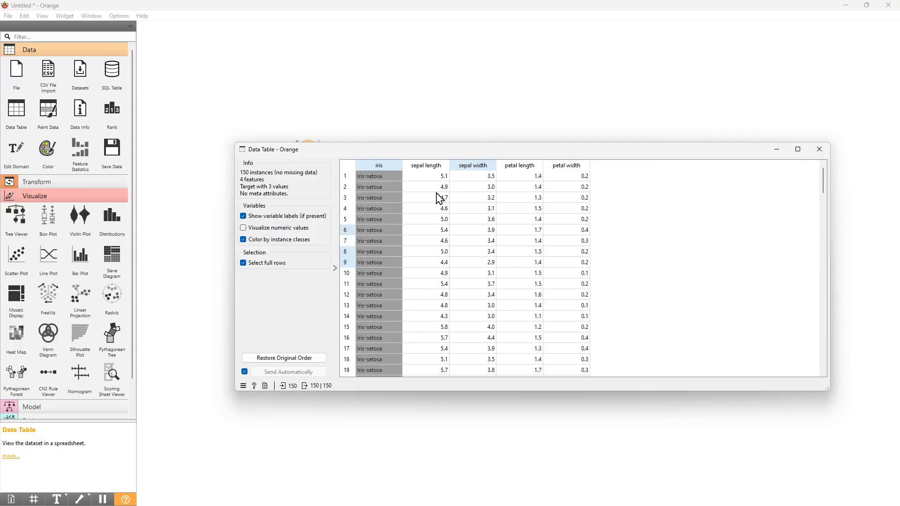
{"action": "left_click", "coordinate": [244, 228]}
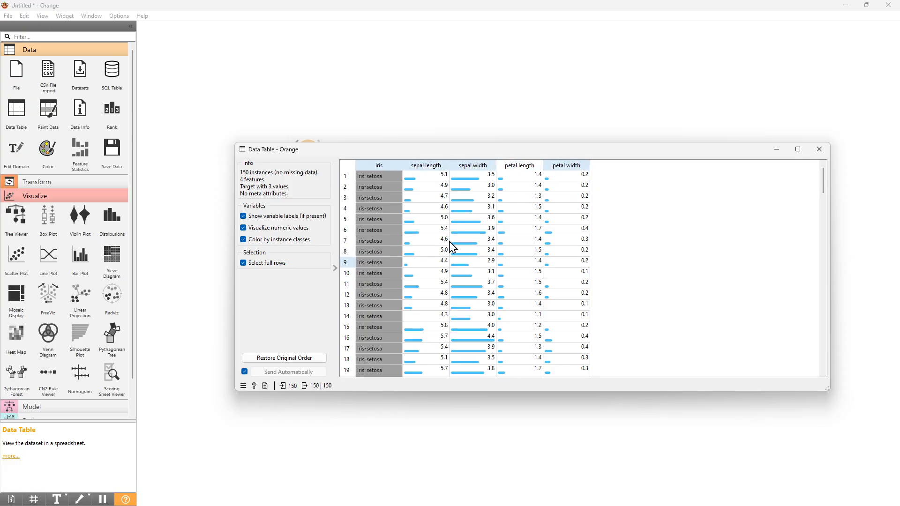
Browse the whole iris table to compare the colored value bars across the flower classes.
{"action": "scroll", "coordinate": [411, 254], "scroll_direction": "down", "scroll_amount": 16}
{"action": "scroll", "coordinate": [411, 253], "scroll_direction": "down", "scroll_amount": 3}
{"action": "scroll", "coordinate": [411, 254], "scroll_direction": "down", "scroll_amount": 20}
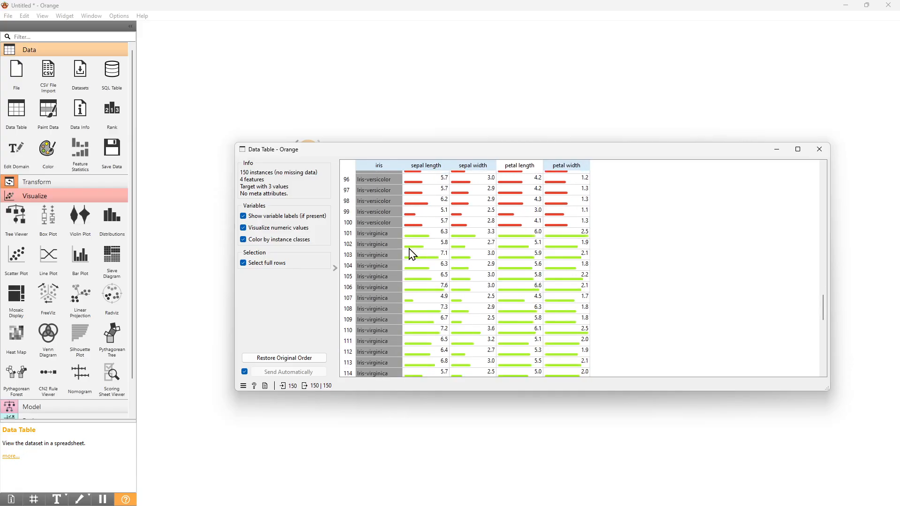
{"action": "scroll", "coordinate": [411, 253], "scroll_direction": "up", "scroll_amount": 13}
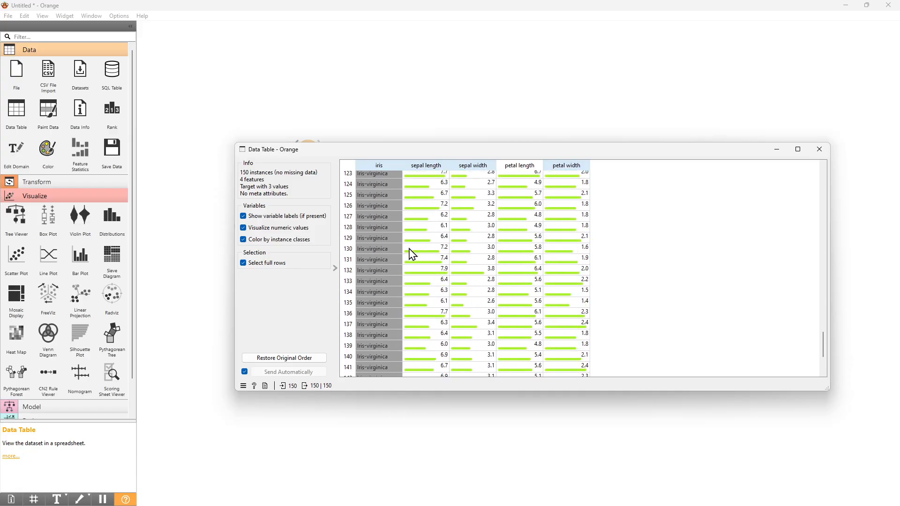
{"action": "scroll", "coordinate": [411, 254], "scroll_direction": "up", "scroll_amount": 20}
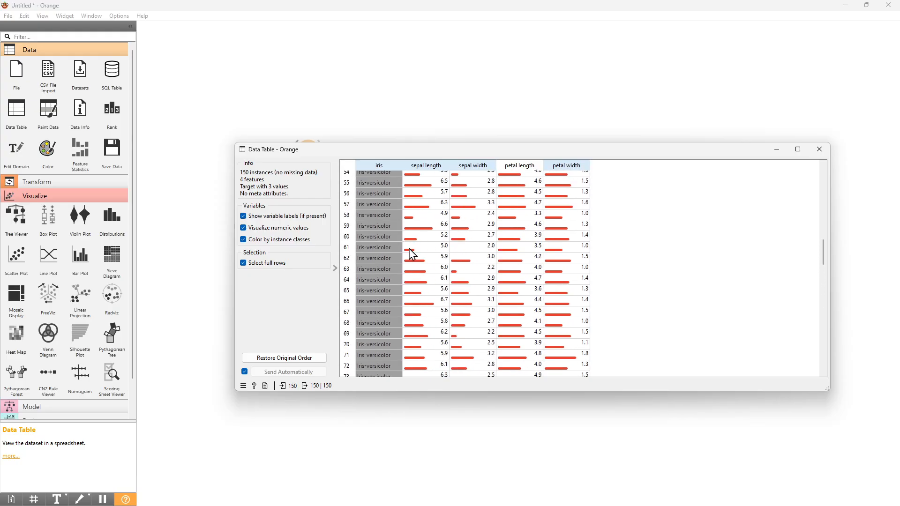
{"action": "scroll", "coordinate": [411, 254], "scroll_direction": "up", "scroll_amount": 2}
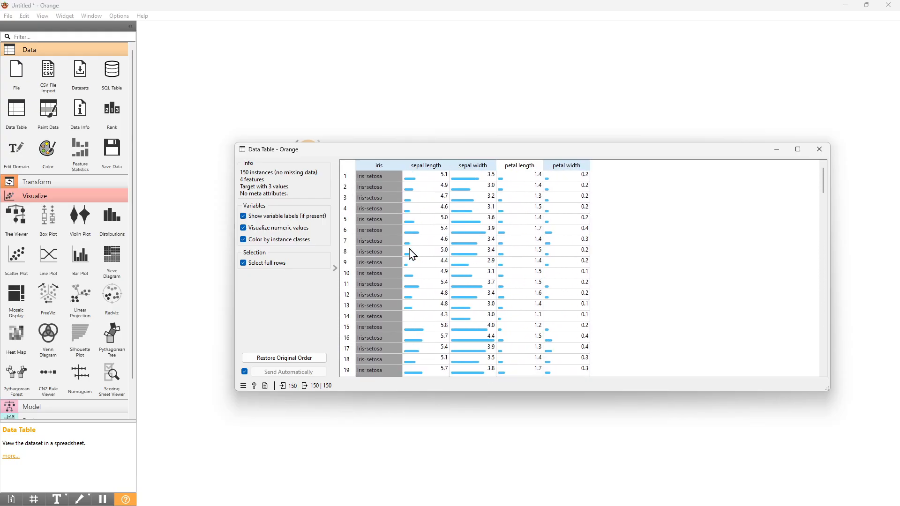
Sort the rows by sepal length in descending order and turn Color by instance classes back on.
{"action": "left_click", "coordinate": [430, 169]}
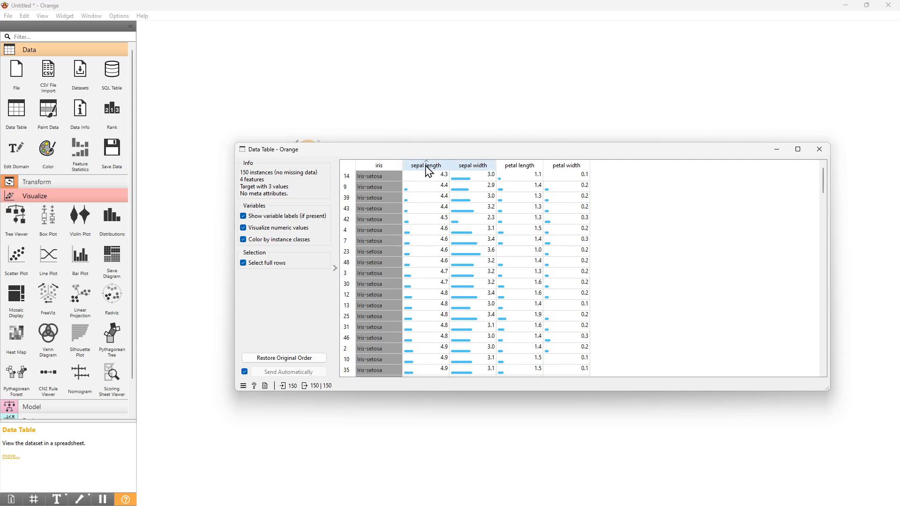
{"action": "left_click", "coordinate": [422, 168]}
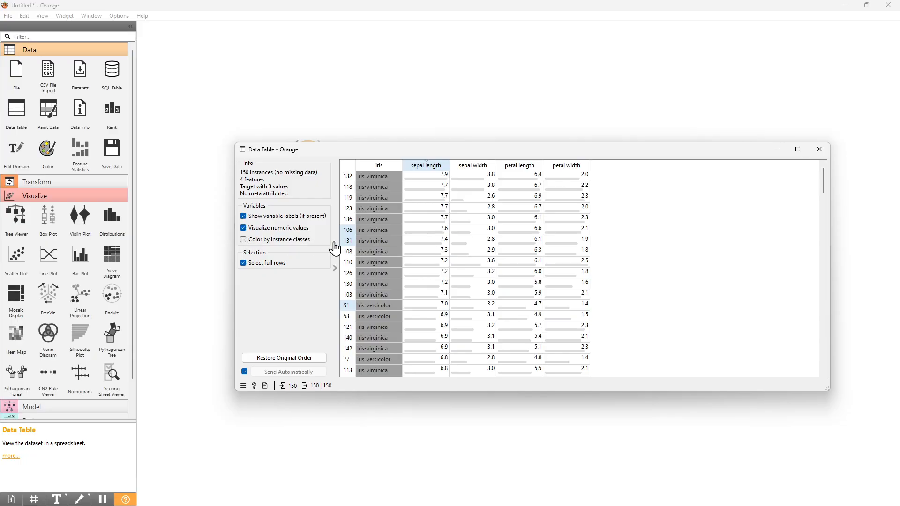
{"action": "left_click", "coordinate": [243, 239]}
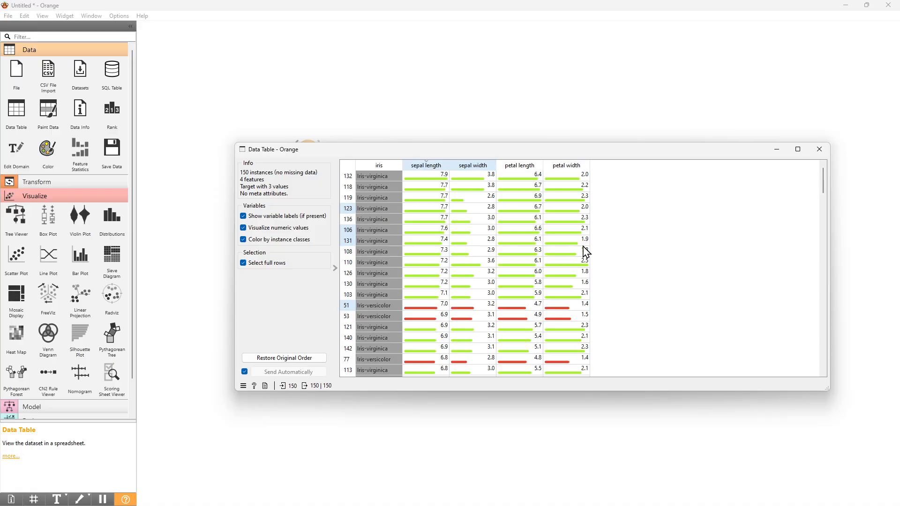
{"action": "scroll", "coordinate": [542, 285], "scroll_direction": "down", "scroll_amount": 4}
{"action": "scroll", "coordinate": [542, 285], "scroll_direction": "up", "scroll_amount": 4}
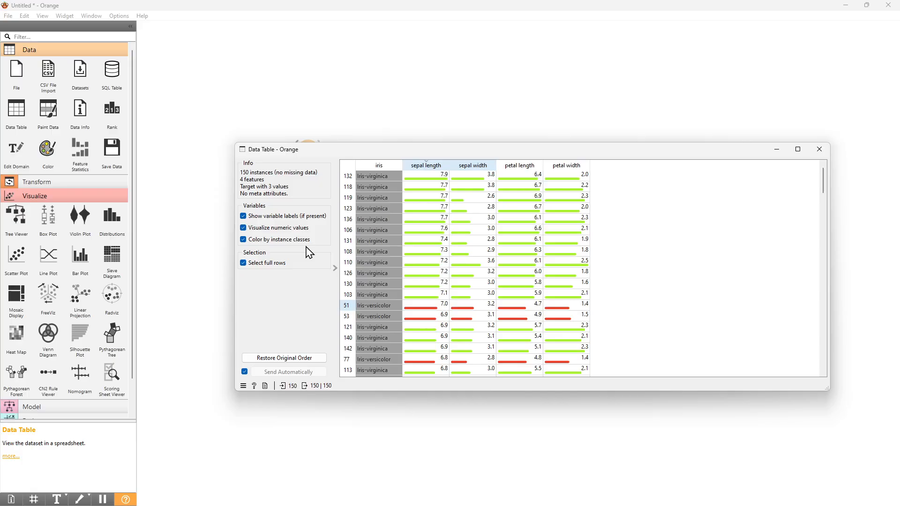
Select individual full rows of the table one at a time, ending with row 108.
{"action": "left_click", "coordinate": [423, 243]}
{"action": "left_click", "coordinate": [438, 208]}
{"action": "left_click", "coordinate": [423, 264]}
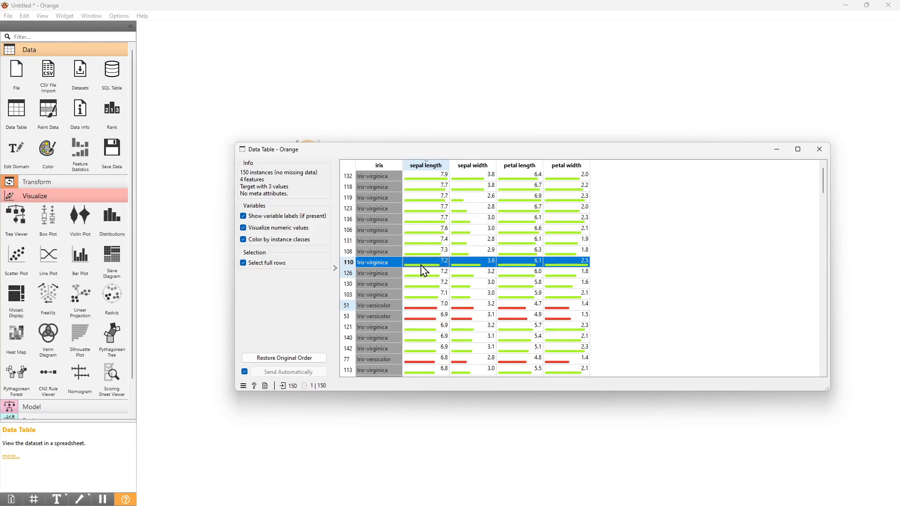
{"action": "left_click", "coordinate": [445, 218]}
{"action": "left_click", "coordinate": [492, 220]}
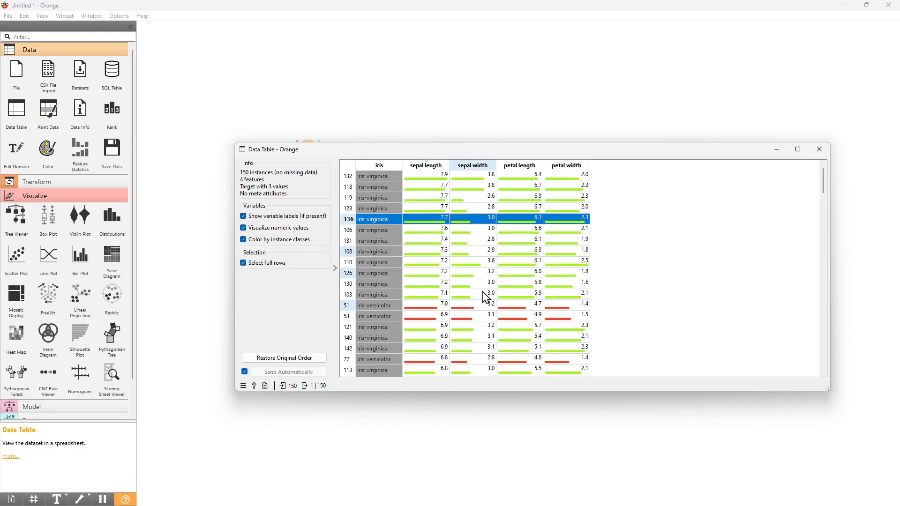
{"action": "left_click", "coordinate": [485, 294]}
{"action": "left_click", "coordinate": [468, 252]}
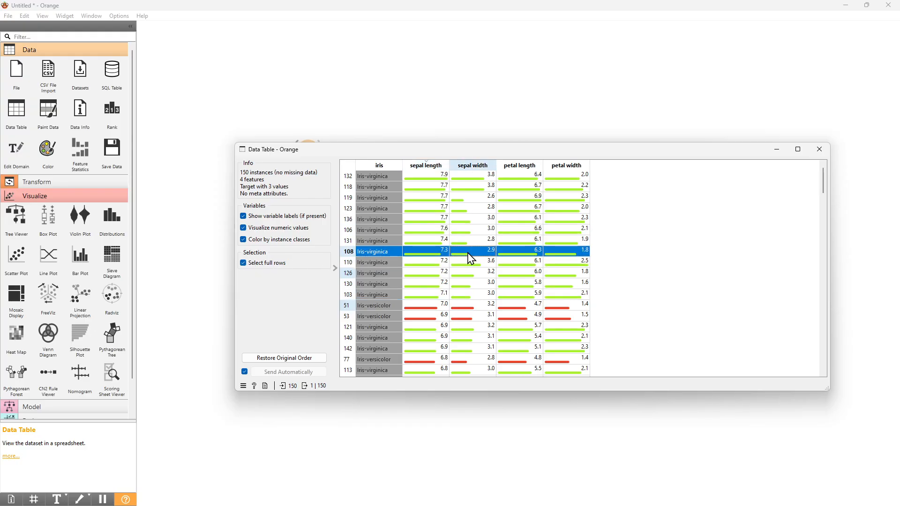
Extend the selection with the non-adjacent rows 130, 53, 140, 123, 136, 131, 77 and 118.
{"action": "left_click", "coordinate": [419, 286], "text": "ctrl"}
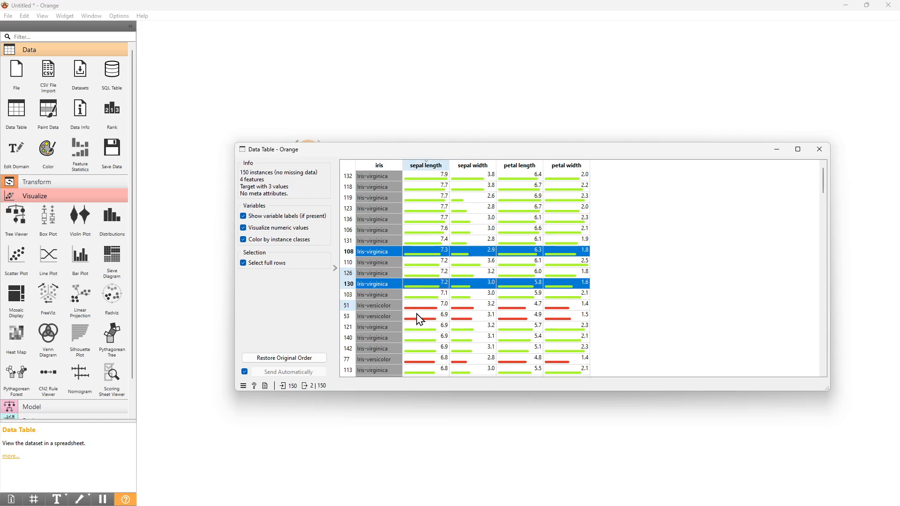
{"action": "left_click", "coordinate": [419, 316], "text": "ctrl"}
{"action": "left_click", "coordinate": [418, 337], "text": "ctrl"}
{"action": "left_click", "coordinate": [424, 208], "text": "ctrl"}
{"action": "left_click", "coordinate": [424, 219], "text": "ctrl"}
{"action": "left_click", "coordinate": [427, 240], "text": "ctrl"}
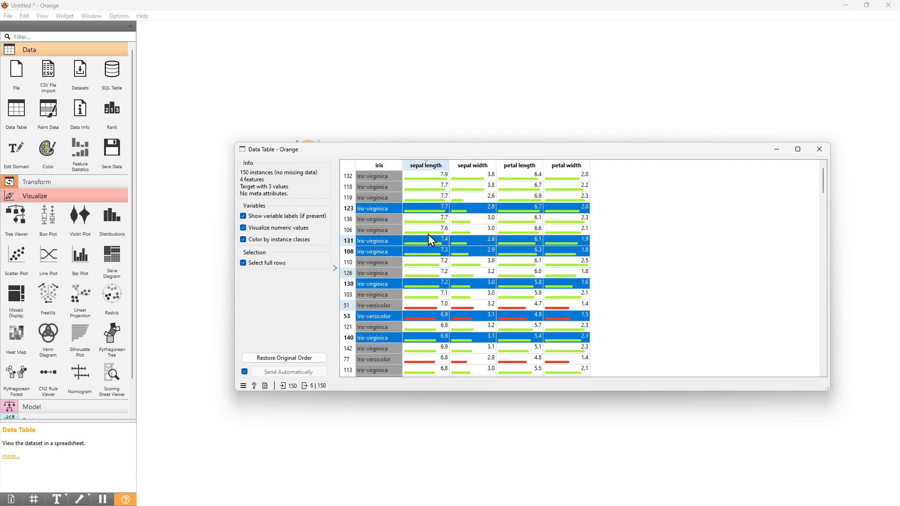
{"action": "left_click", "coordinate": [431, 361], "text": "ctrl"}
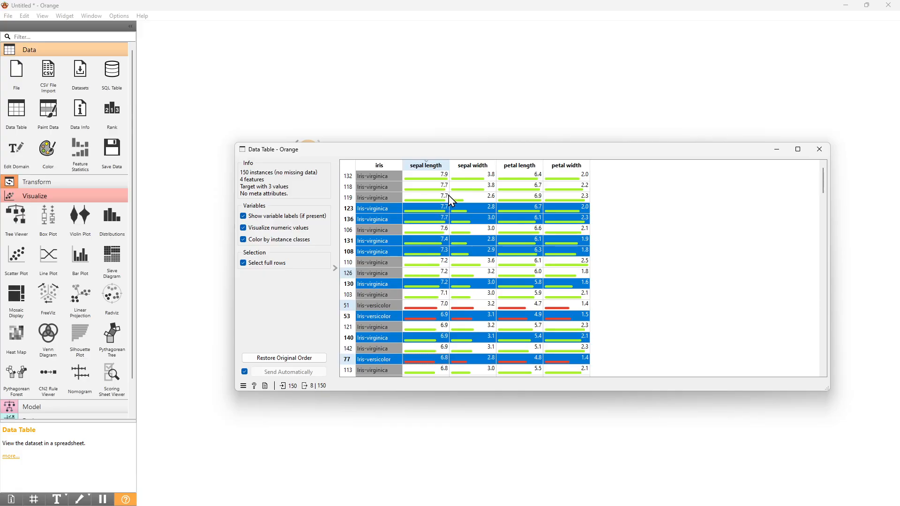
{"action": "left_click", "coordinate": [449, 187], "text": "ctrl"}
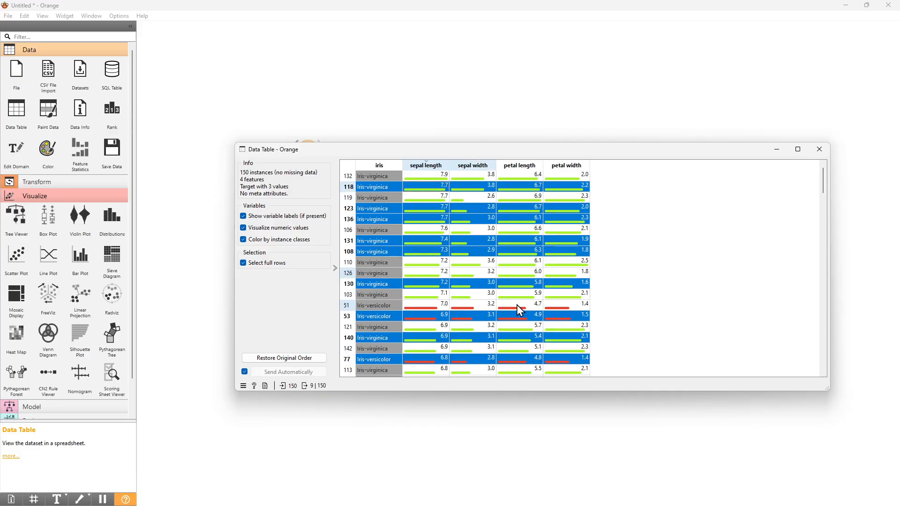
Replace the scattered selection with the contiguous block of rows from 119 through 51.
{"action": "left_click", "coordinate": [394, 220]}
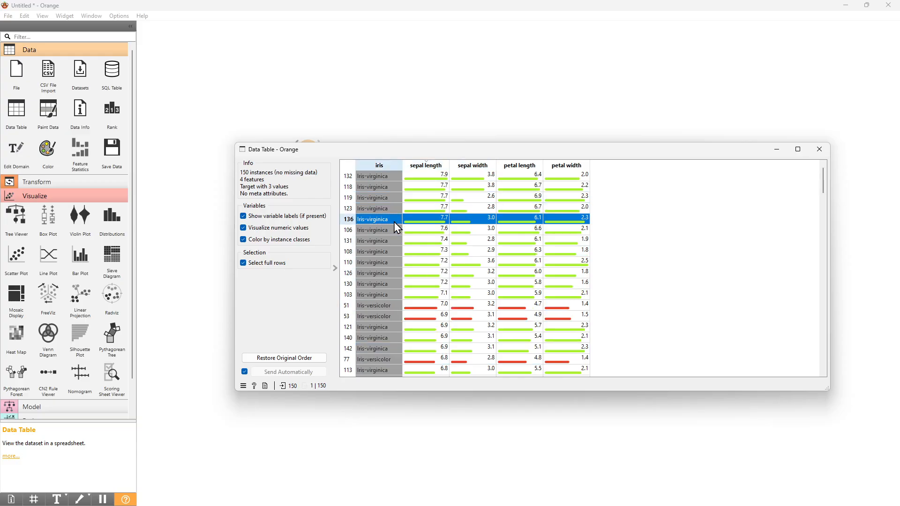
{"action": "left_click", "coordinate": [389, 202]}
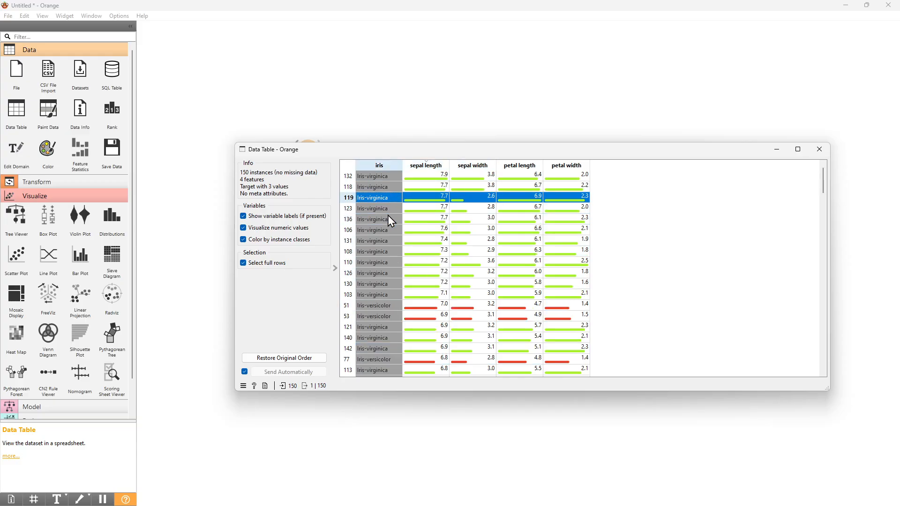
{"action": "left_click", "coordinate": [376, 307], "text": "shift"}
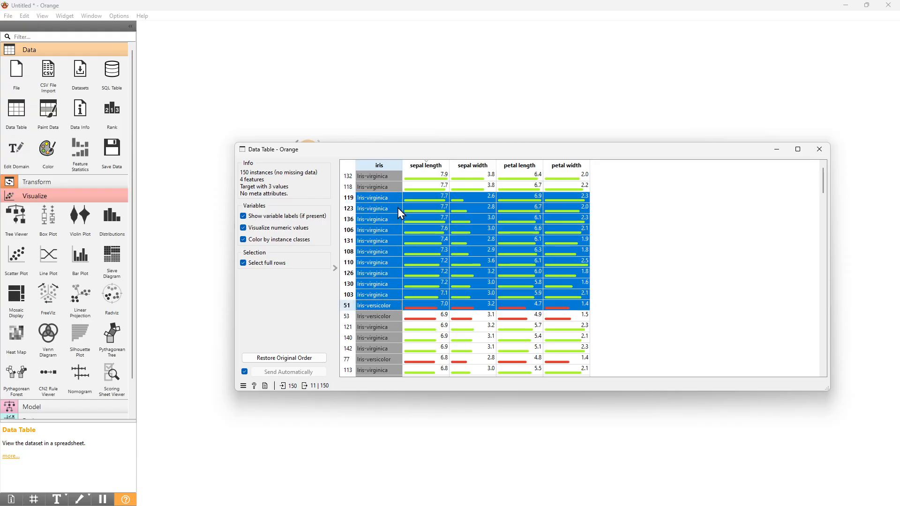
{"action": "left_click", "coordinate": [397, 198]}
{"action": "left_click", "coordinate": [382, 298], "text": "shift"}
{"action": "left_click", "coordinate": [384, 304], "text": "shift"}
Turn off Select full rows and select single cells, ending with the sepal length value of row 106.
{"action": "left_click", "coordinate": [243, 263]}
{"action": "left_click", "coordinate": [368, 252]}
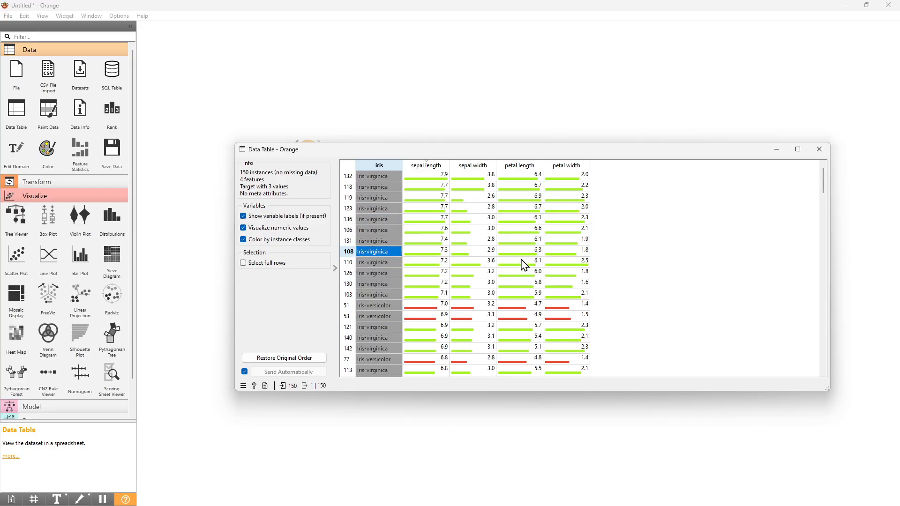
{"action": "left_click", "coordinate": [489, 234]}
{"action": "left_click", "coordinate": [442, 240]}
{"action": "left_click", "coordinate": [431, 283]}
{"action": "left_click", "coordinate": [438, 230]}
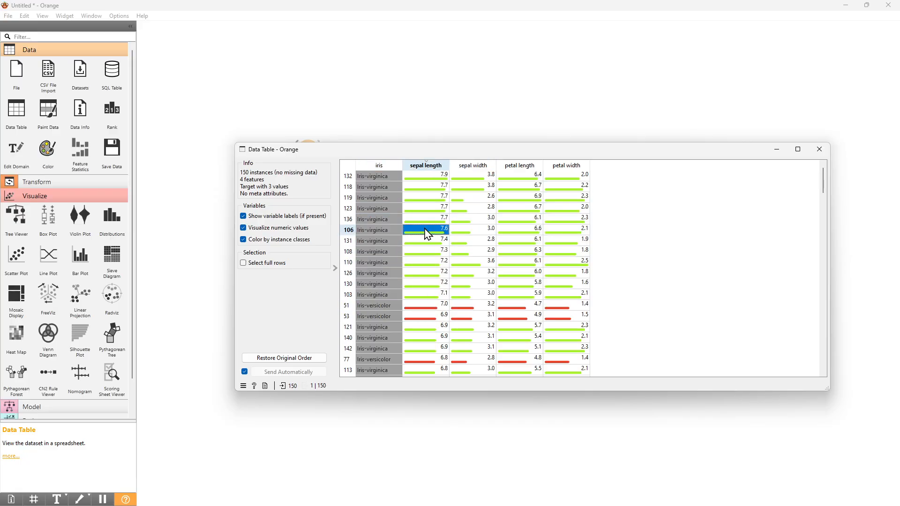
Select individual cells, ending with the sepal width and petal length values of the non-adjacent rows 126, 131 and 136.
{"action": "left_click", "coordinate": [504, 255]}
{"action": "left_click", "coordinate": [471, 277]}
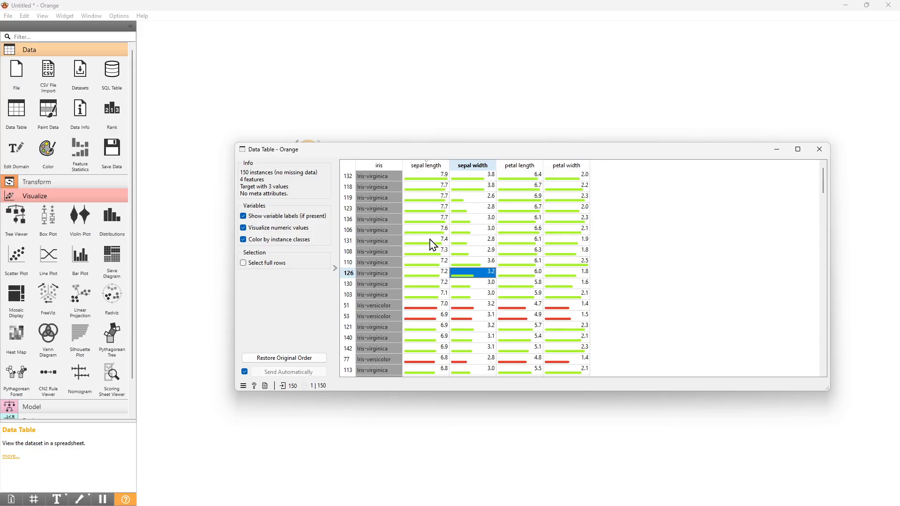
{"action": "left_click", "coordinate": [399, 241], "text": "ctrl"}
{"action": "left_click", "coordinate": [539, 221], "text": "ctrl"}
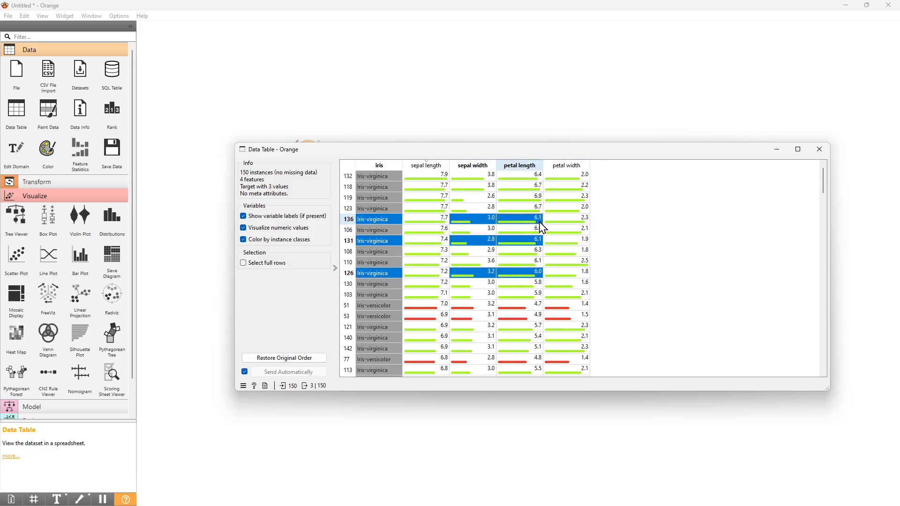
Replace the cell selection with the contiguous sepal length values from row 110 up to row 123.
{"action": "left_click", "coordinate": [479, 253]}
{"action": "left_click", "coordinate": [423, 263]}
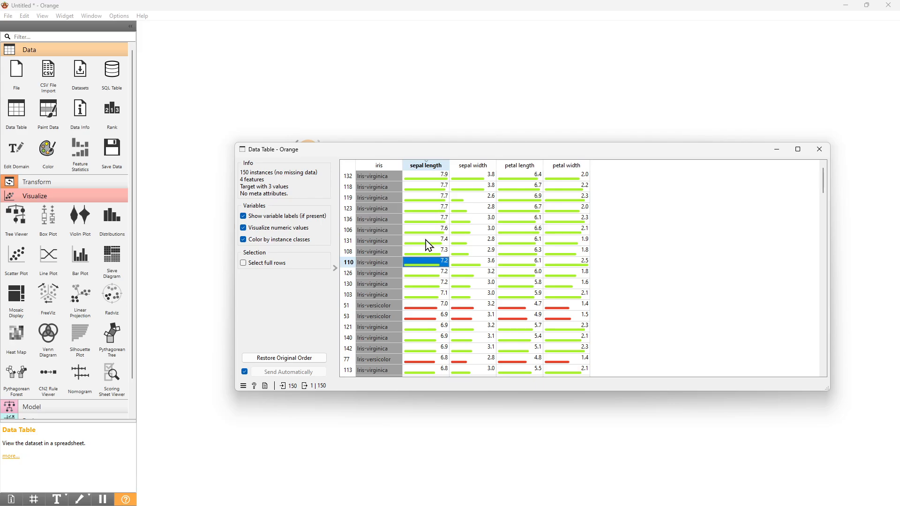
{"action": "left_click", "coordinate": [439, 210], "text": "shift"}
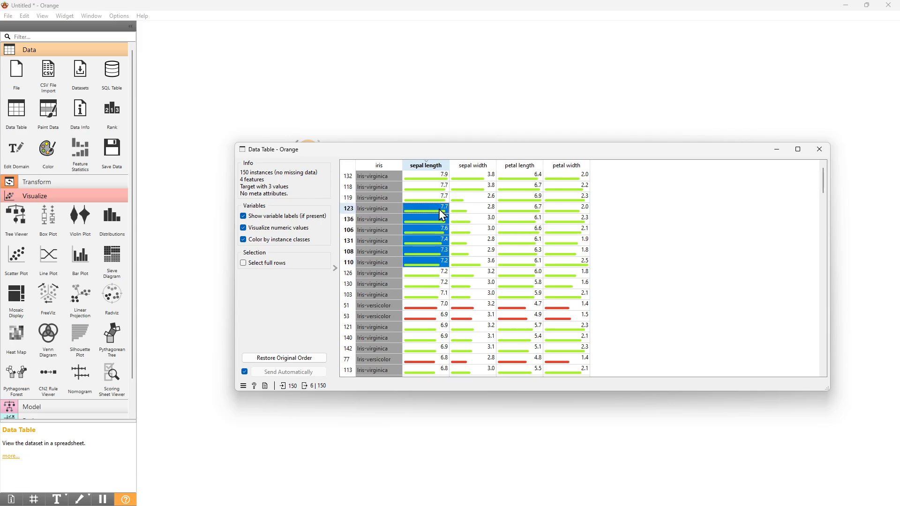
Select only the non-adjacent sepal width values of rows 119, 131, 108, 103, 121, 142 and 51.
{"action": "left_click", "coordinate": [478, 198]}
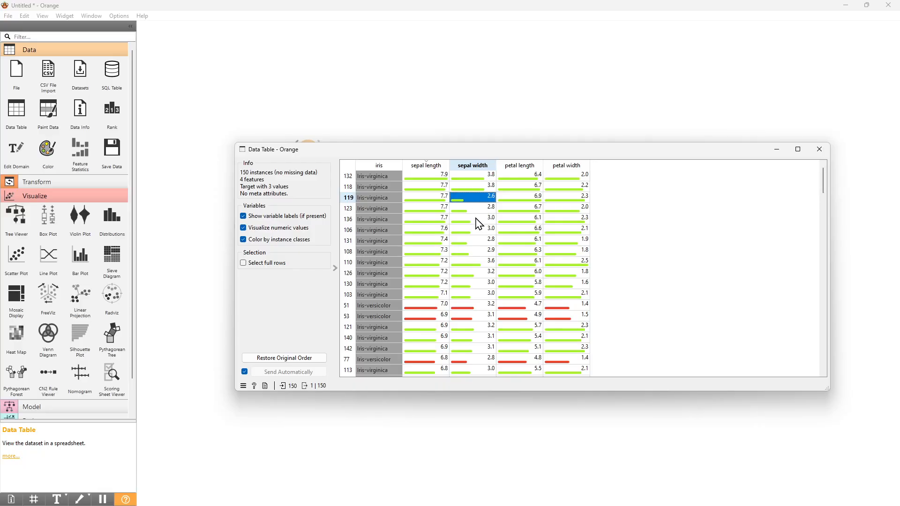
{"action": "left_click", "coordinate": [479, 241], "text": "ctrl"}
{"action": "left_click", "coordinate": [476, 253], "text": "ctrl"}
{"action": "left_click", "coordinate": [478, 296], "text": "ctrl"}
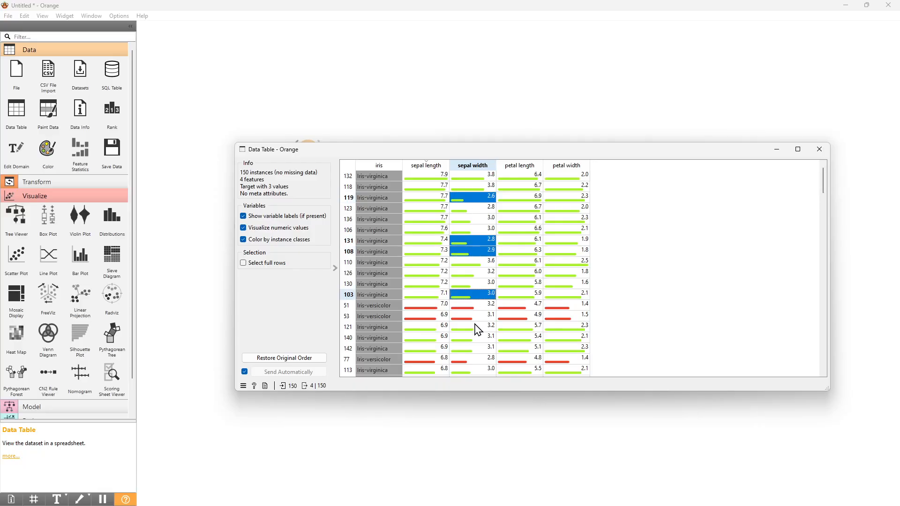
{"action": "left_click", "coordinate": [477, 328], "text": "ctrl"}
{"action": "left_click", "coordinate": [477, 350], "text": "ctrl"}
{"action": "left_click", "coordinate": [475, 304], "text": "ctrl"}
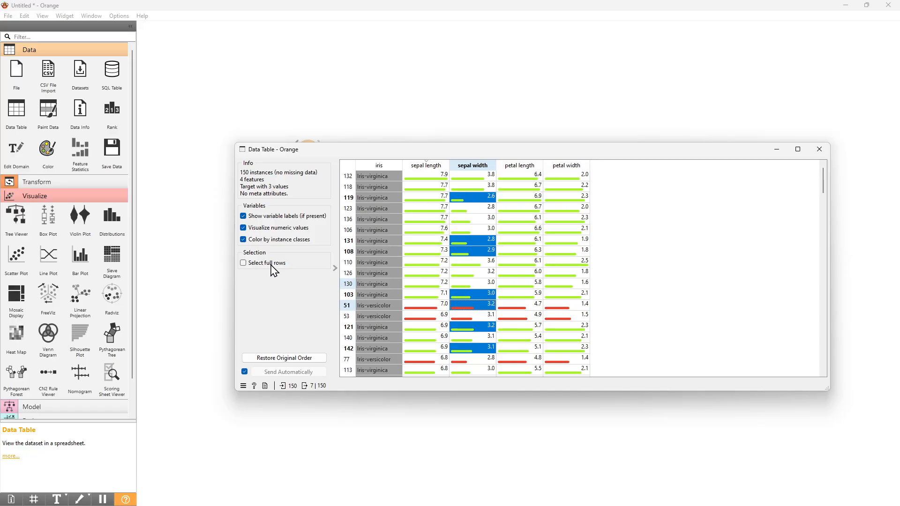
Turn Select full rows back on and select the contiguous block of rows from 123 through 103.
{"action": "left_click", "coordinate": [244, 264]}
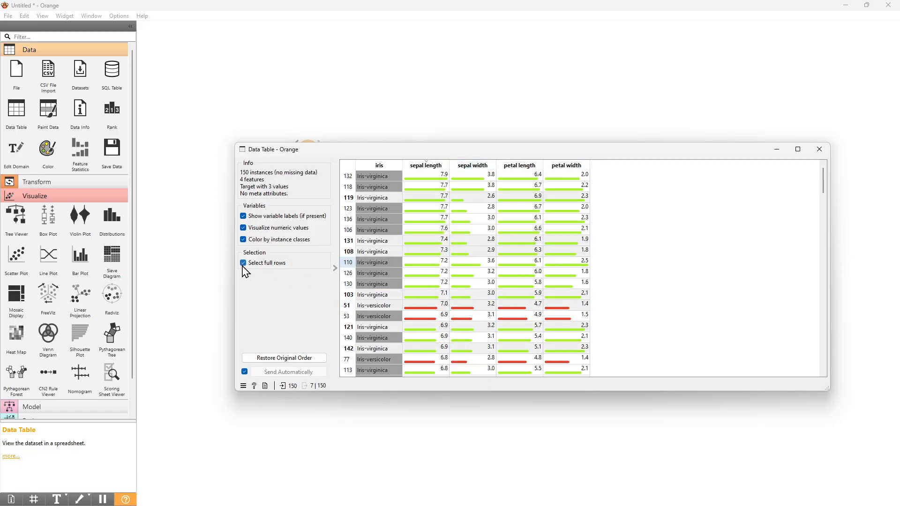
{"action": "left_click", "coordinate": [392, 251]}
{"action": "left_click", "coordinate": [487, 263]}
{"action": "left_click", "coordinate": [399, 210]}
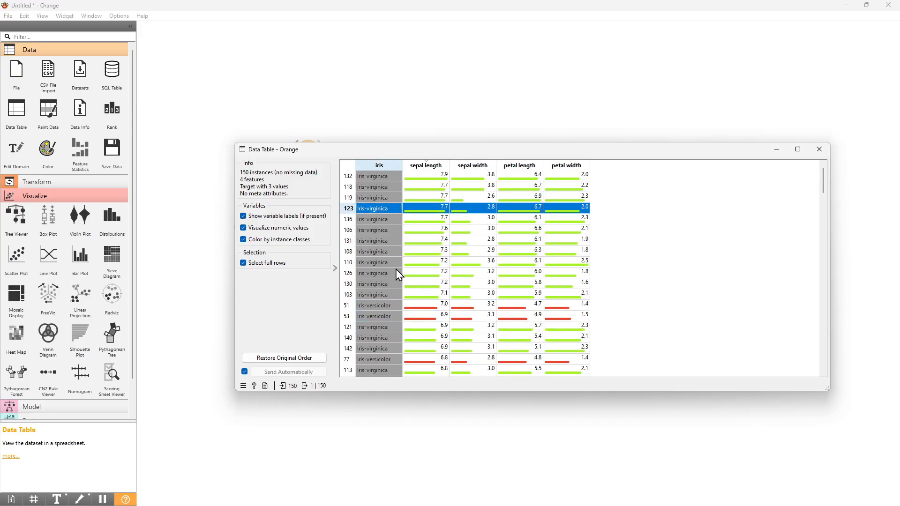
{"action": "left_click", "coordinate": [390, 295], "text": "shift"}
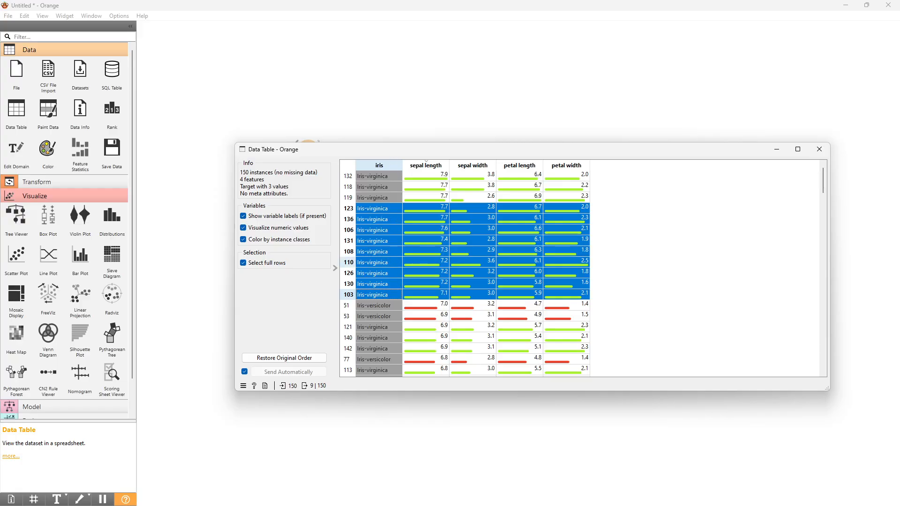
Switch to Excel and paste the copied iris rows into Sheet1 starting at cell A2.
{"action": "key", "text": "alt+Tab"}
{"action": "left_click", "coordinate": [187, 206]}
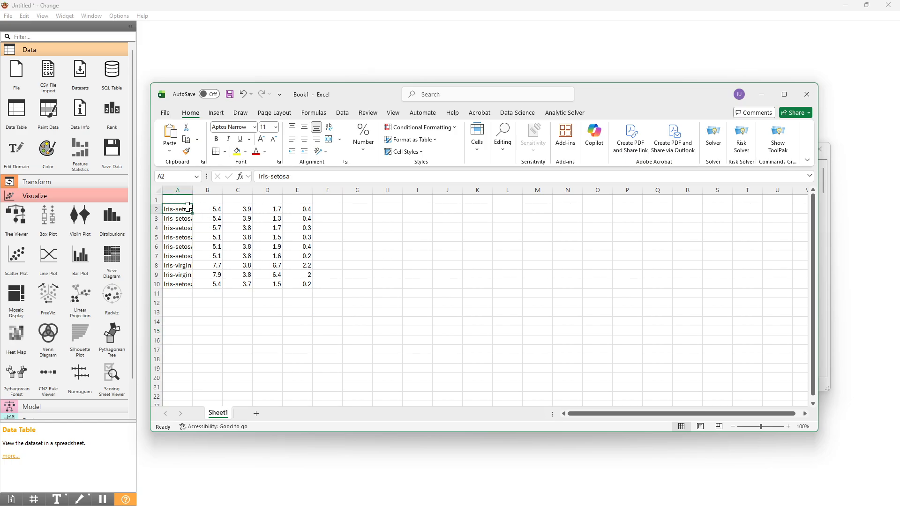
{"action": "type", "text": "Iris-virginica\t7.7\t2.8\t6.7\t2 Iris-virginica\t7.7\t3\t6.1\t2.3 Iris-virginica\t7.6\t3\t6.6\t2.1 Iris-virginica\t7.4\t2.8\t6.1\t1.9 Iris-virginica\t7.3\t2.9\t6.3\t1.8 Iris-virginica\t7.2\t3.6\t6.1\t2.5 Iris-virginica\t7.2\t3.2\t6\t1.8 Iris-virginica\t7.2\t3\t5.8\t1.6 Iris-virginica\t7.1\t3\t5.9\t2.1"}
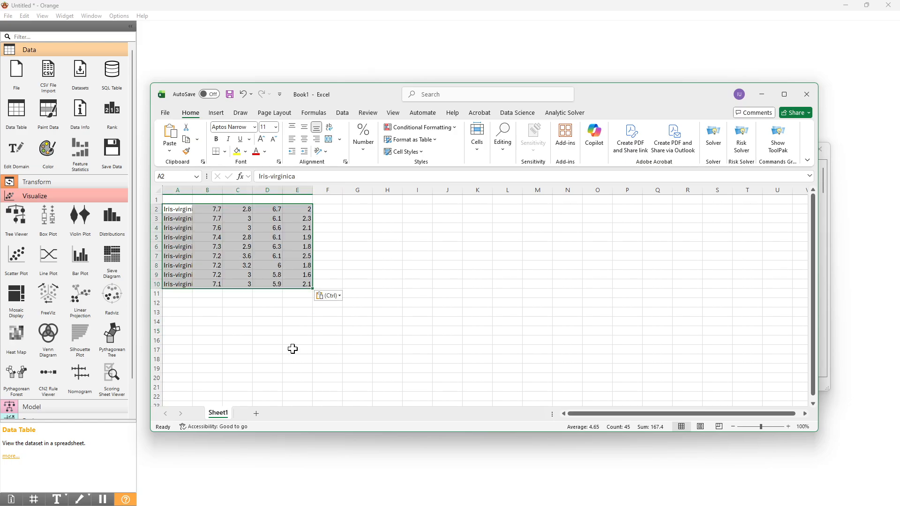
{"action": "left_click", "coordinate": [226, 337]}
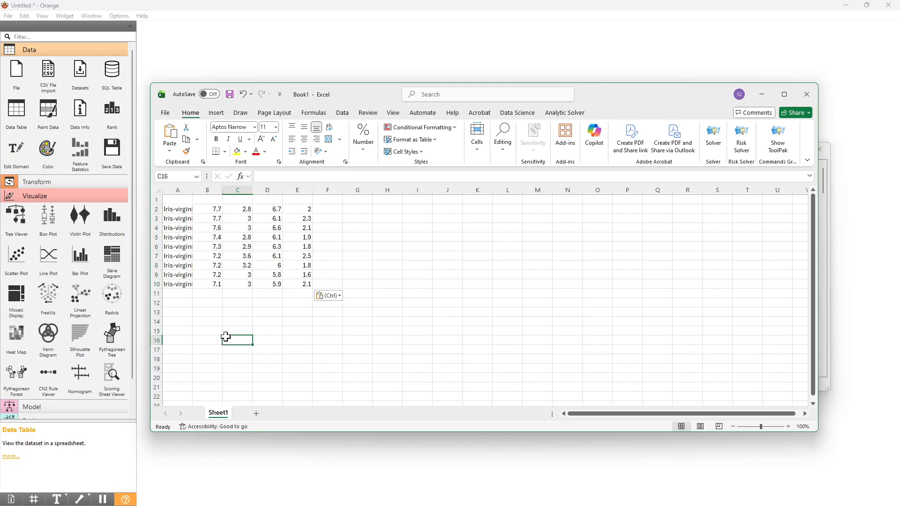
Add a new worksheet, paste the copied rows starting at cell A3, and return to the Orange workflow canvas.
{"action": "left_click", "coordinate": [256, 413]}
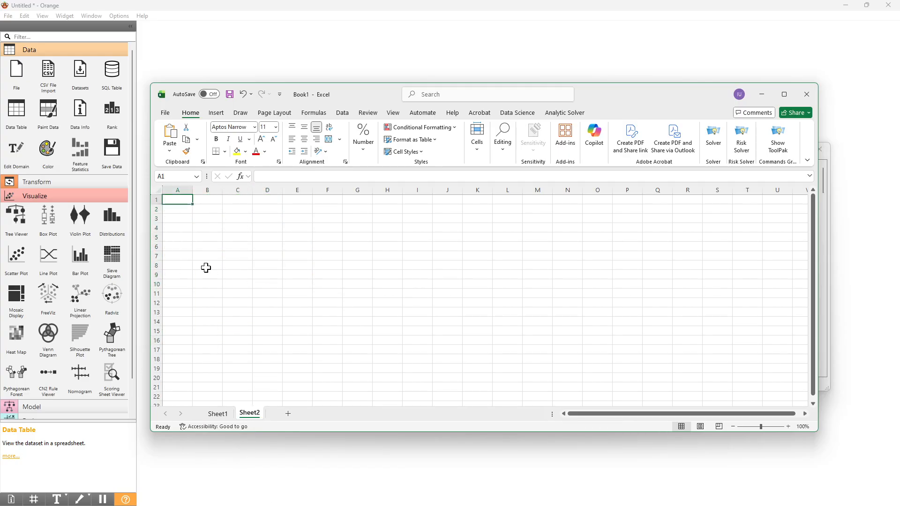
{"action": "left_click", "coordinate": [177, 220]}
{"action": "type", "text": "Iris-virginica\t7.7\t2.8\t6.7\t2 Iris-virginica\t7.7\t3\t6.1\t2.3 Iris-virginica\t7.6\t3\t6.6\t2.1 Iris-virginica\t7.4\t2.8\t6.1\t1.9 Iris-virginica\t7.3\t2.9\t6.3\t1.8 Iris-virginica\t7.2\t3.6\t6.1\t2.5 Iris-virginica\t7.2\t3.2\t6\t1.8 Iris-virginica\t7.2\t3\t5.8\t1.6 Iris-virginica\t7.1\t3\t5.9\t2.1"}
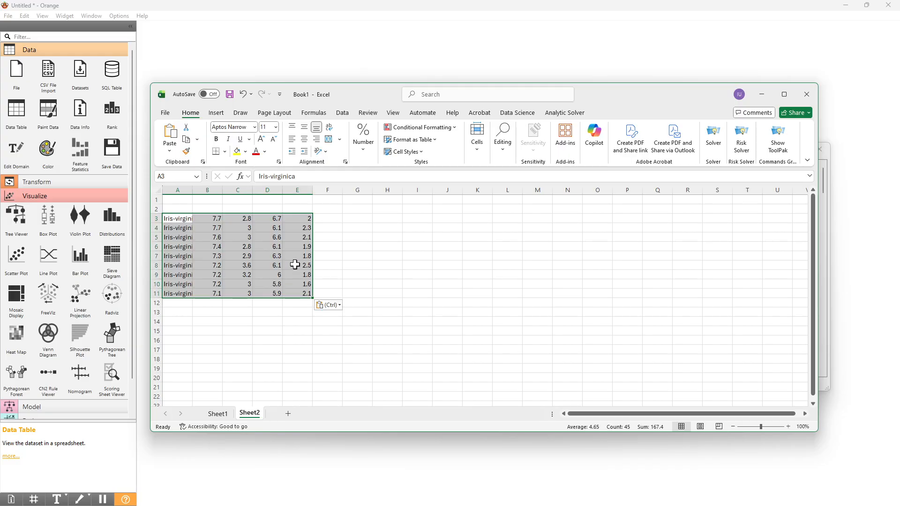
{"action": "left_click", "coordinate": [761, 95]}
{"action": "left_click", "coordinate": [825, 153]}
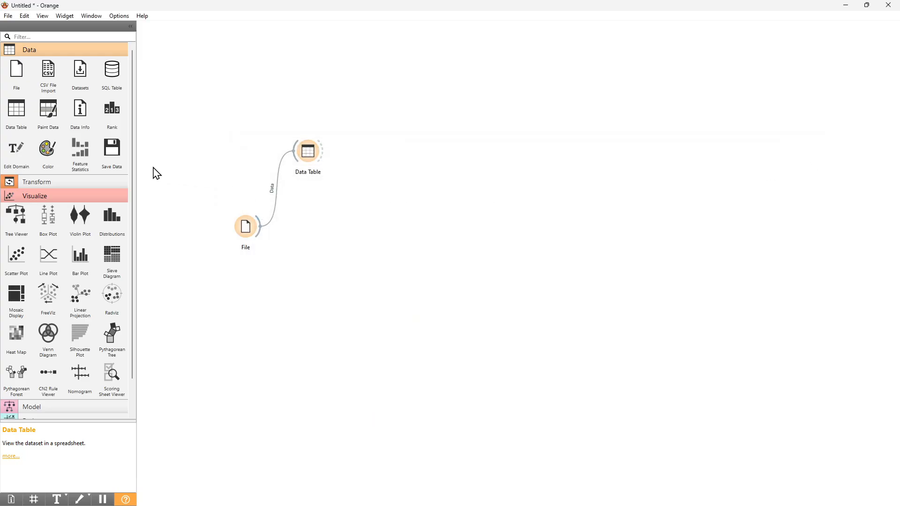
Recheck the selected rows in the Data Table and place a Save Data widget beside it on the canvas.
{"action": "double_click", "coordinate": [309, 154]}
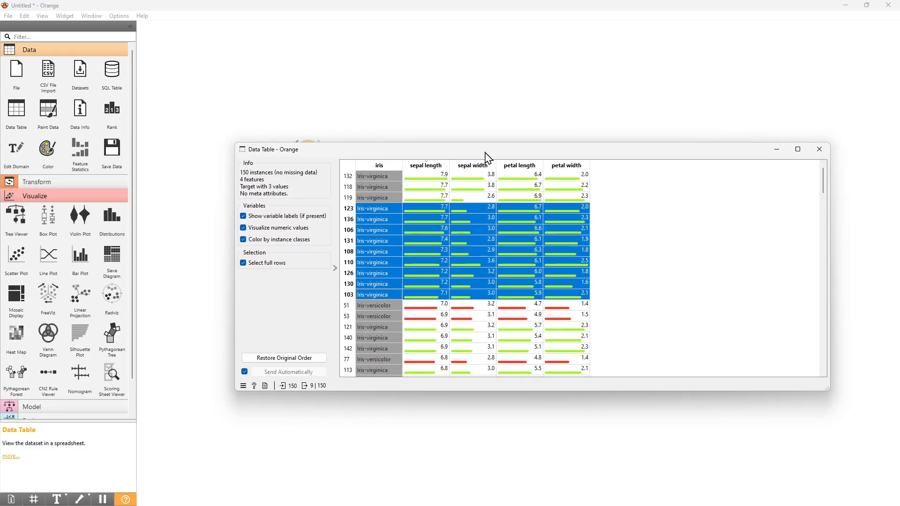
{"action": "left_click_drag", "start_coordinate": [502, 151], "coordinate": [414, 243]}
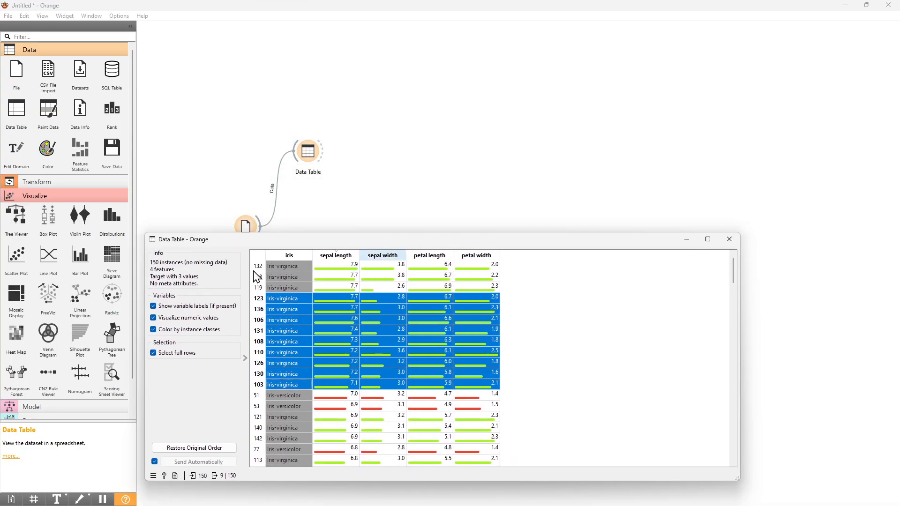
{"action": "left_click_drag", "start_coordinate": [108, 169], "coordinate": [386, 149]}
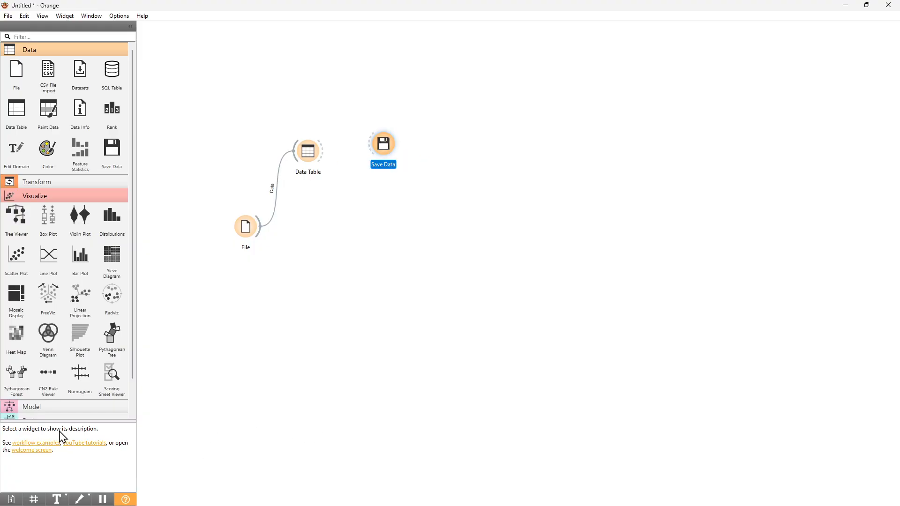
{"action": "key", "text": "alt+Tab"}
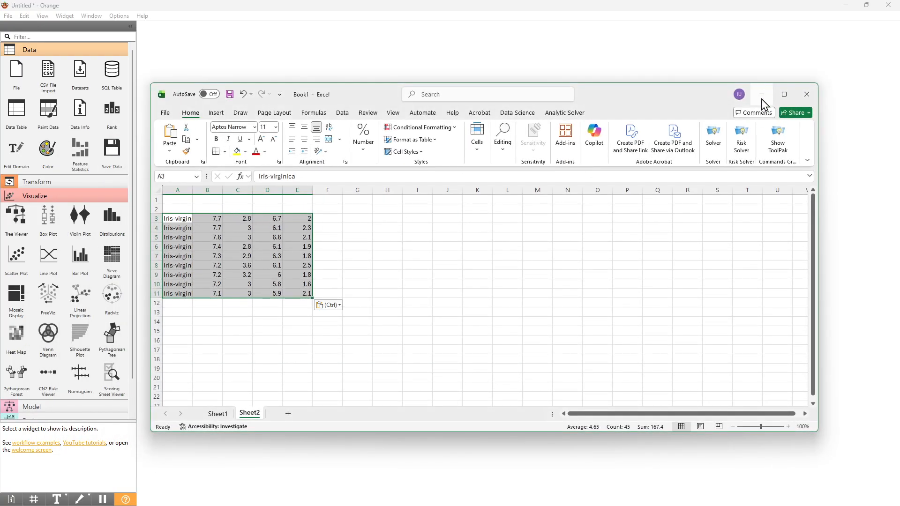
{"action": "left_click", "coordinate": [761, 96]}
{"action": "left_click_drag", "start_coordinate": [388, 145], "coordinate": [389, 150]}
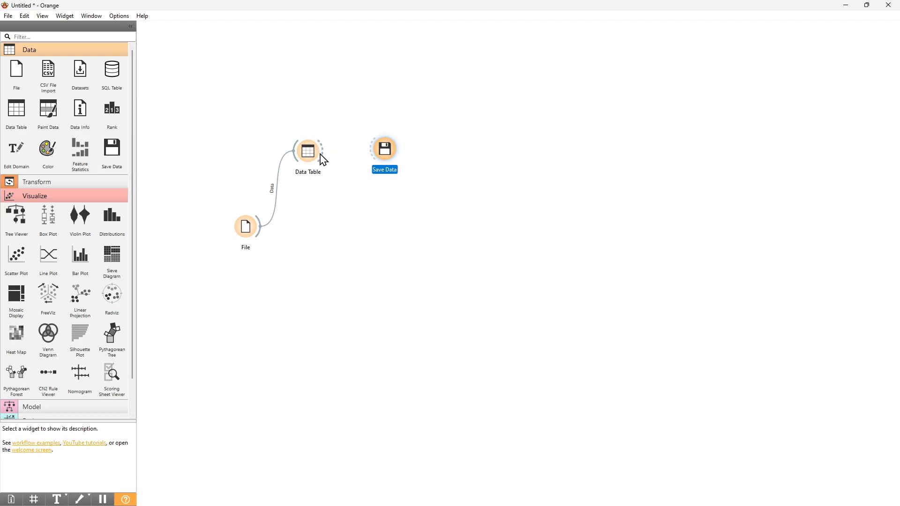
Connect Data Table to Save Data, linking the Selected Data output to the Data input.
{"action": "left_click_drag", "start_coordinate": [325, 157], "coordinate": [389, 159]}
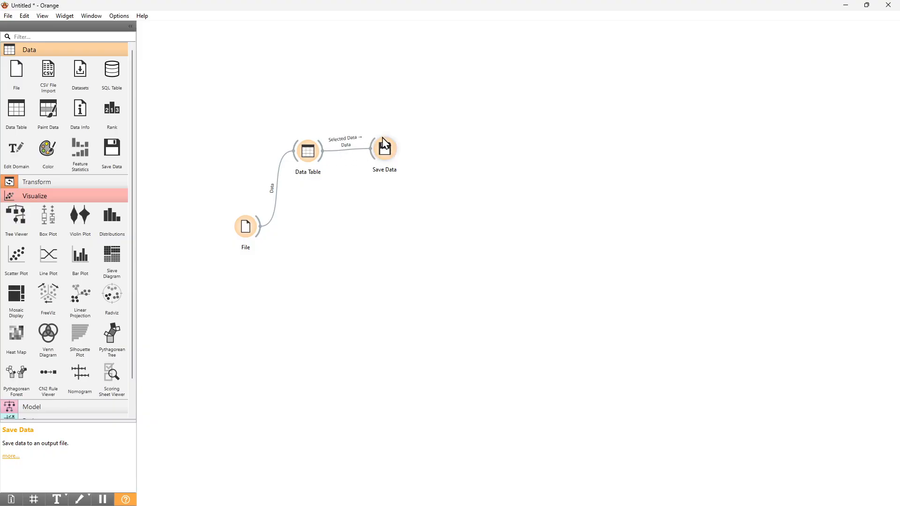
{"action": "left_click_drag", "start_coordinate": [386, 156], "coordinate": [414, 156]}
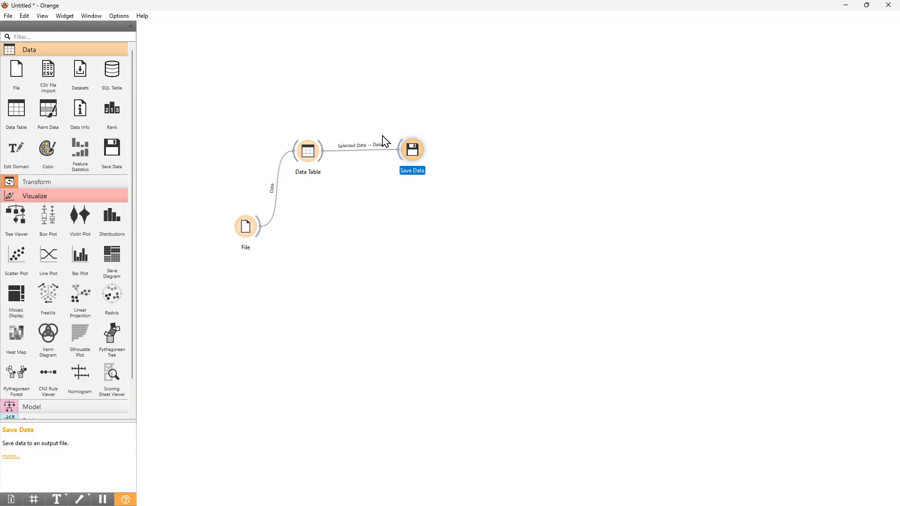
{"action": "left_click", "coordinate": [357, 151]}
{"action": "double_click", "coordinate": [357, 151]}
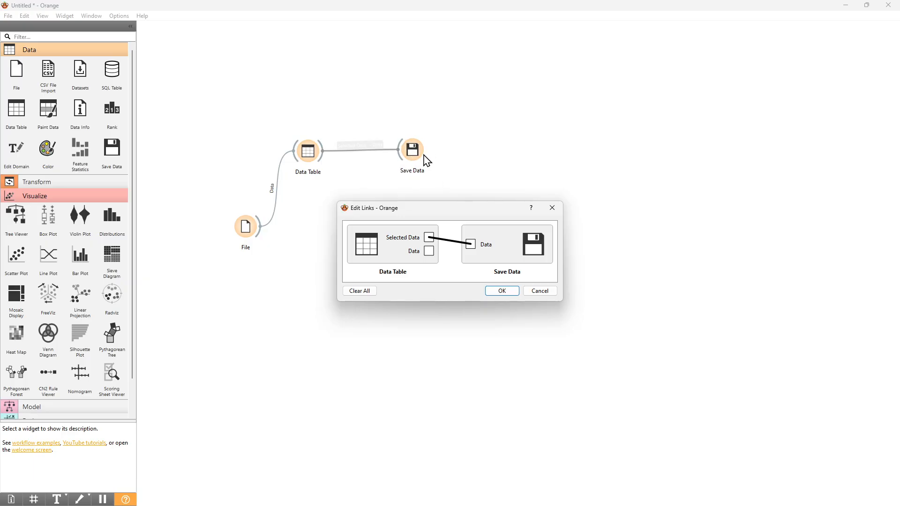
{"action": "left_click", "coordinate": [510, 291]}
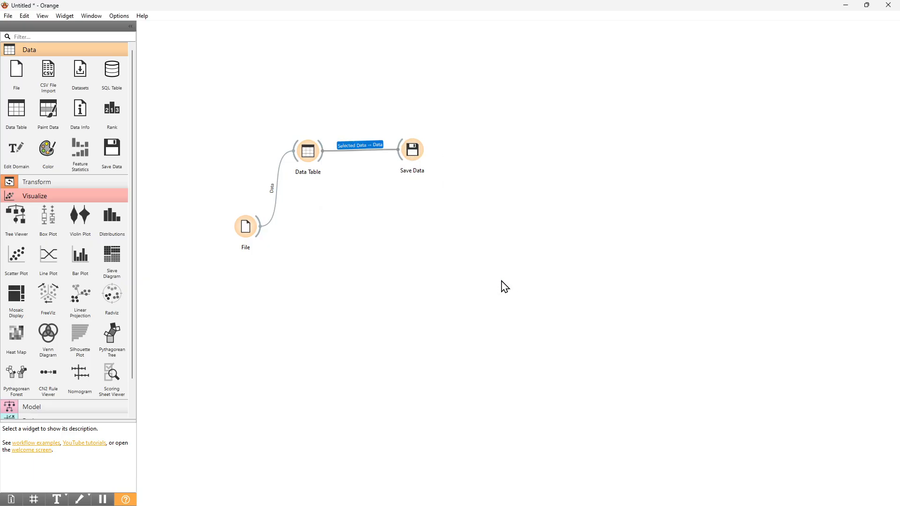
Examine the saving options of the Save Data widget and close it without saving.
{"action": "left_click", "coordinate": [415, 157]}
{"action": "double_click", "coordinate": [419, 152]}
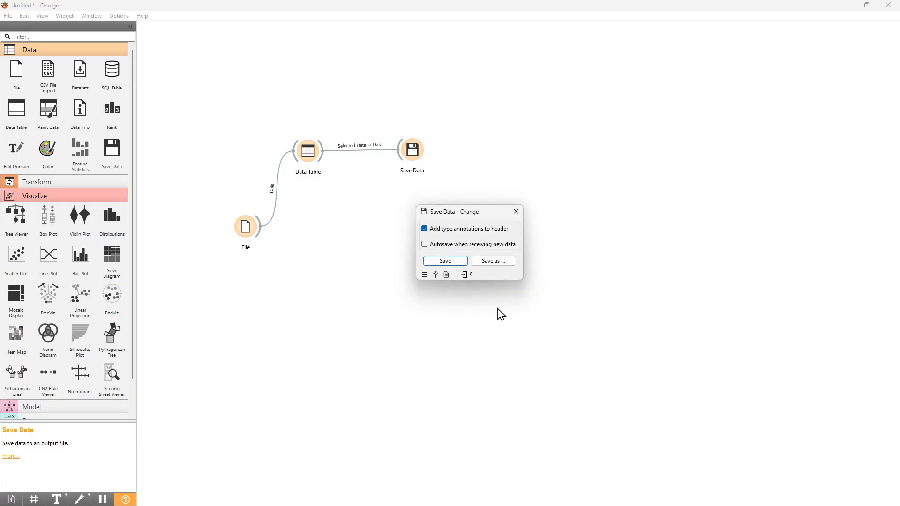
{"action": "left_click", "coordinate": [515, 211]}
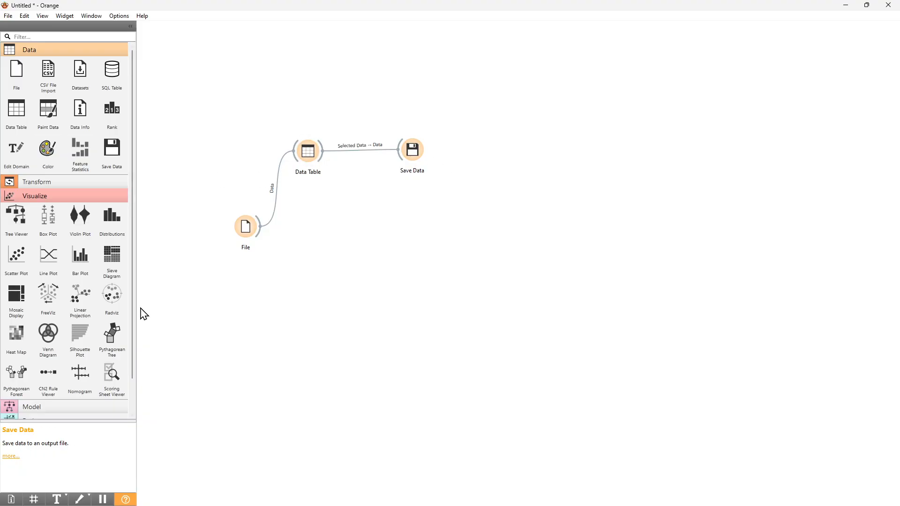
Collapse the Visualize widget category and keep only the Data category expanded.
{"action": "left_click", "coordinate": [66, 195]}
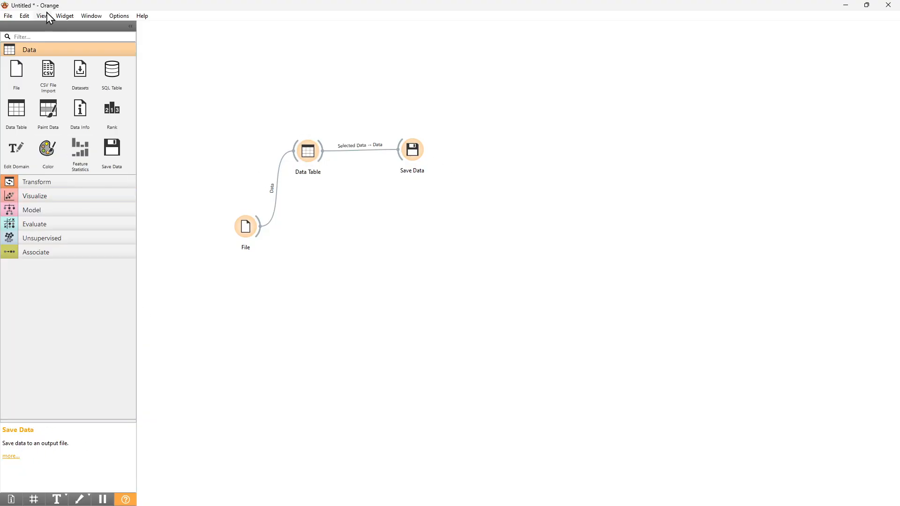
{"action": "left_click", "coordinate": [64, 50]}
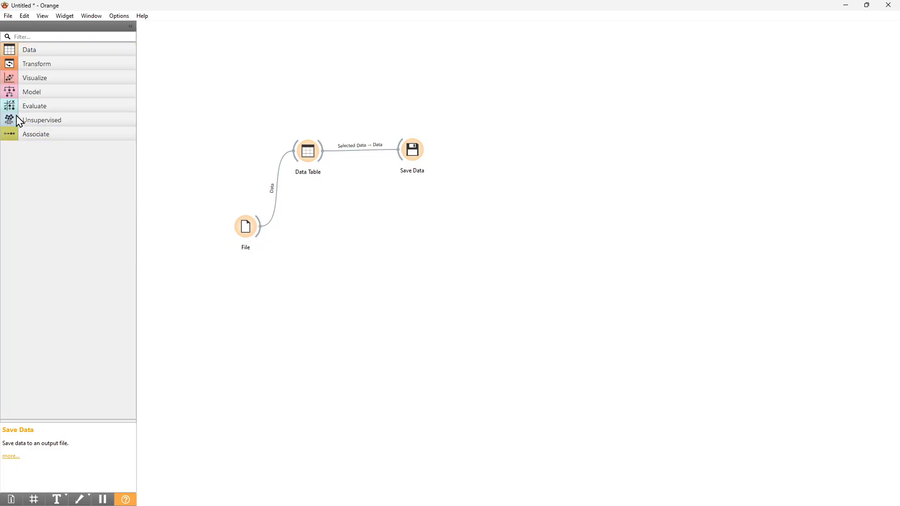
{"action": "left_click", "coordinate": [39, 51]}
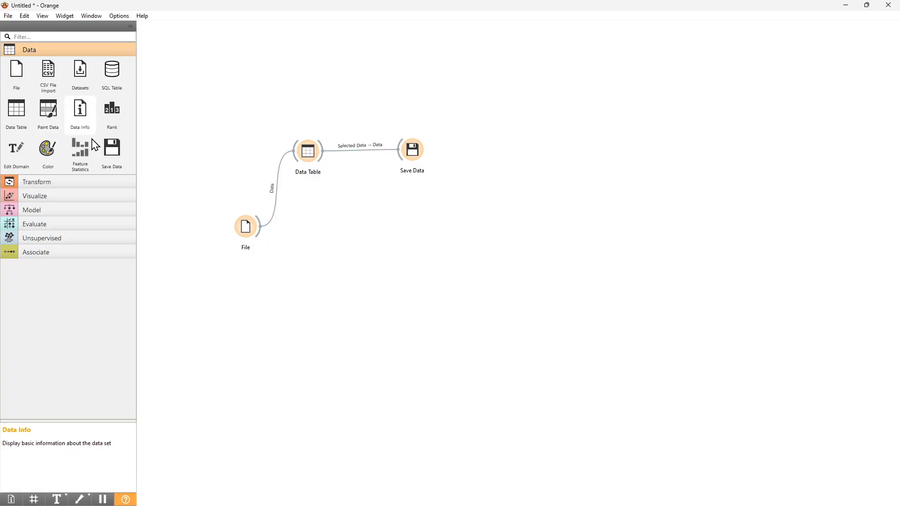
Add a Feature Statistics widget, connect File to it, and examine the distributions and statistics of the iris variables.
{"action": "left_click_drag", "start_coordinate": [126, 183], "coordinate": [313, 249]}
{"action": "left_click_drag", "start_coordinate": [260, 232], "coordinate": [312, 256]}
{"action": "double_click", "coordinate": [312, 247]}
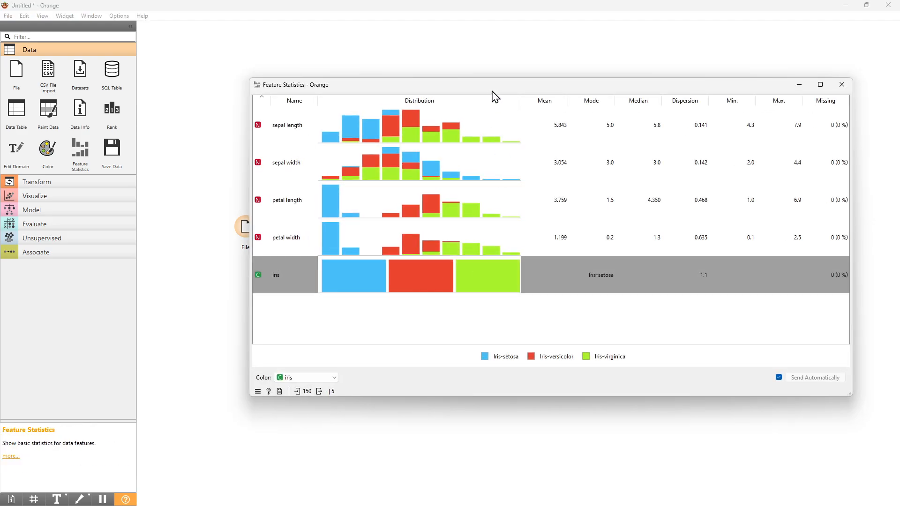
{"action": "left_click_drag", "start_coordinate": [493, 93], "coordinate": [425, 118]}
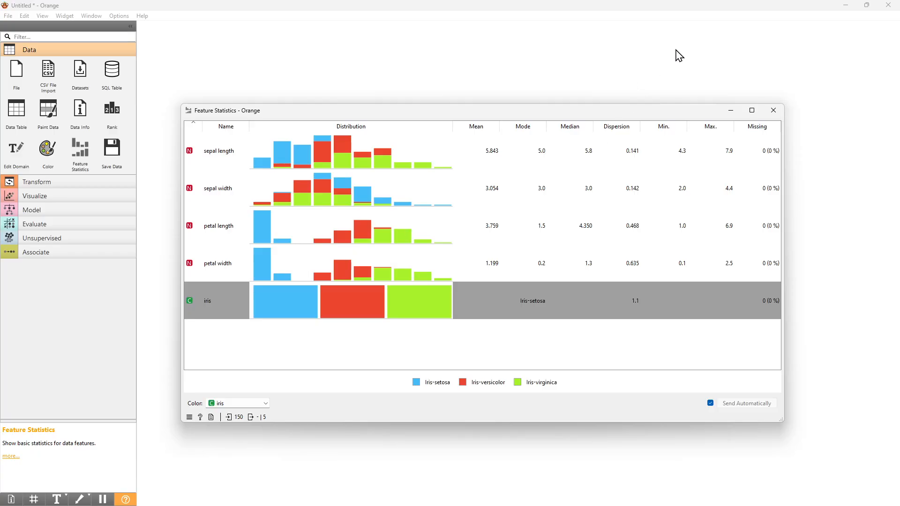
{"action": "left_click", "coordinate": [781, 114]}
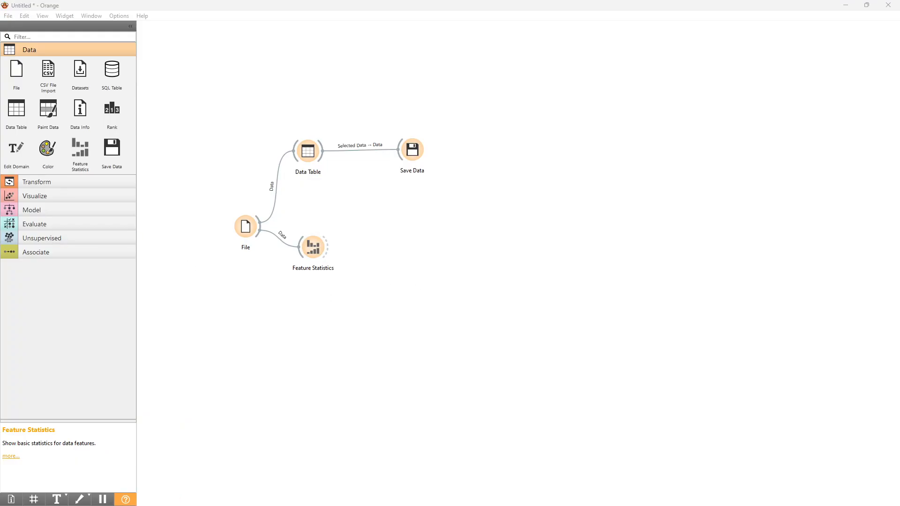
Add a Data Info widget above the File widget, connect File to it, and review the dataset's properties.
{"action": "left_click_drag", "start_coordinate": [80, 111], "coordinate": [266, 135]}
{"action": "left_click_drag", "start_coordinate": [253, 225], "coordinate": [267, 134]}
{"action": "double_click", "coordinate": [278, 134]}
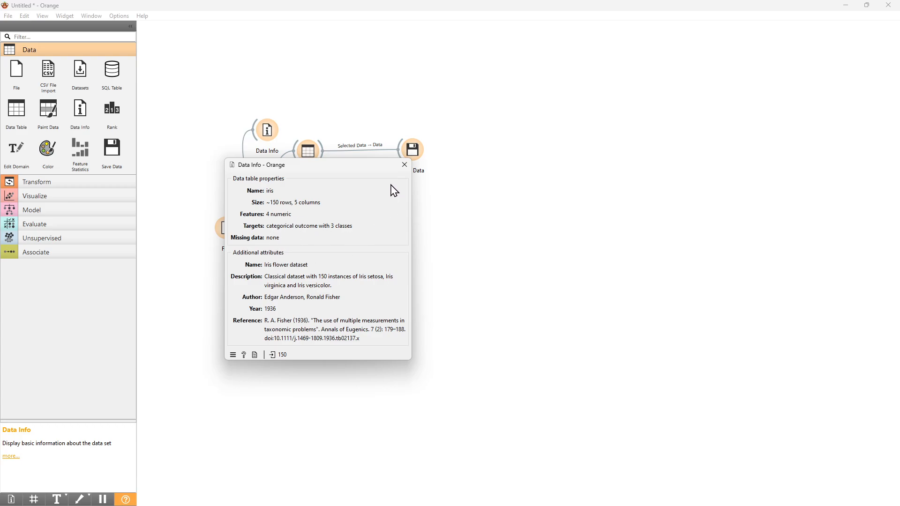
{"action": "left_click", "coordinate": [405, 165]}
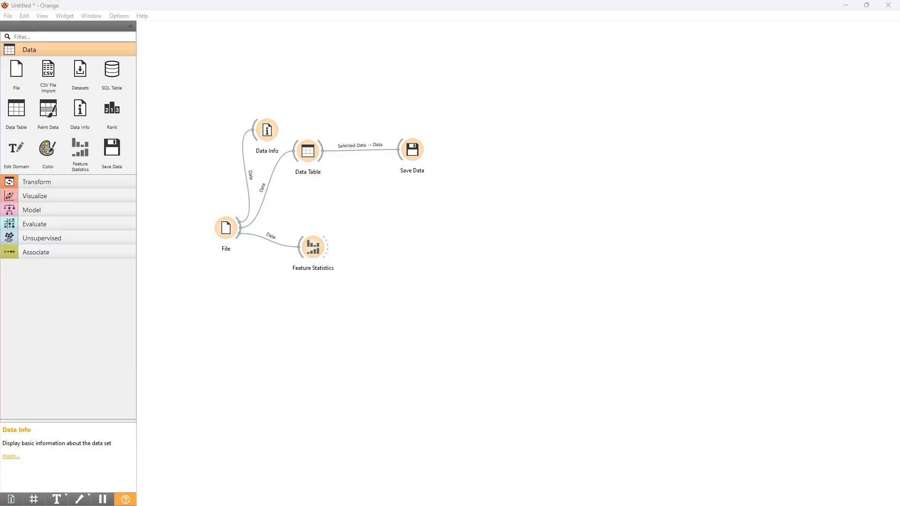
Add a Distributions widget below Feature Statistics, connect File to it, and space the two widgets apart.
{"action": "left_click", "coordinate": [59, 196]}
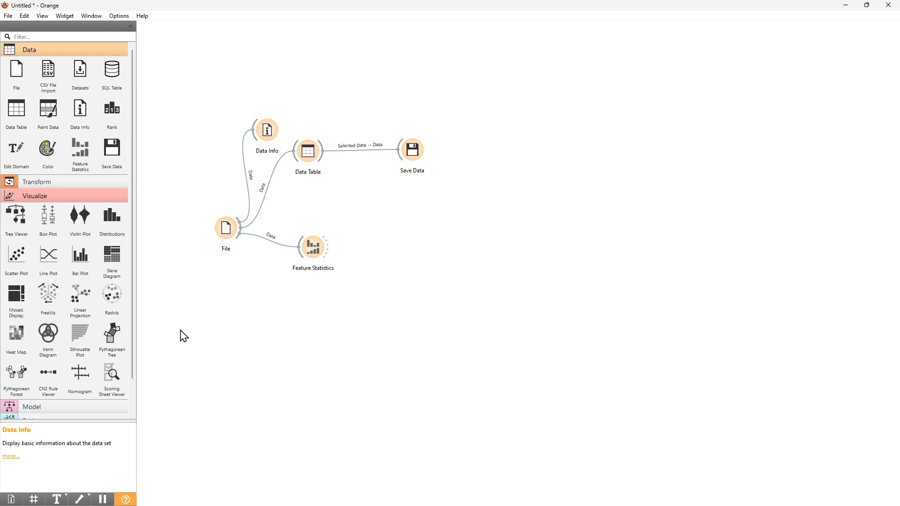
{"action": "left_click_drag", "start_coordinate": [319, 250], "coordinate": [306, 243]}
{"action": "left_click_drag", "start_coordinate": [121, 227], "coordinate": [277, 294]}
{"action": "left_click_drag", "start_coordinate": [241, 241], "coordinate": [278, 296]}
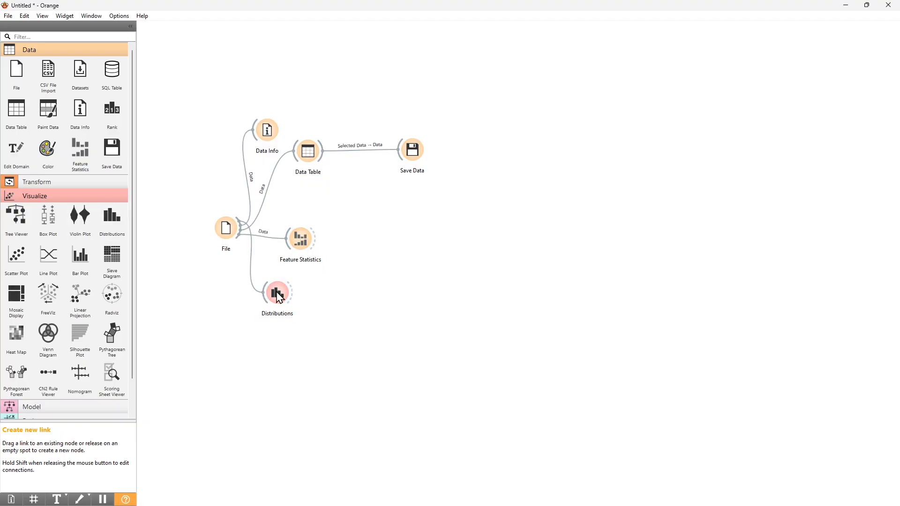
{"action": "left_click_drag", "start_coordinate": [302, 243], "coordinate": [297, 215]}
{"action": "left_click_drag", "start_coordinate": [281, 297], "coordinate": [291, 288]}
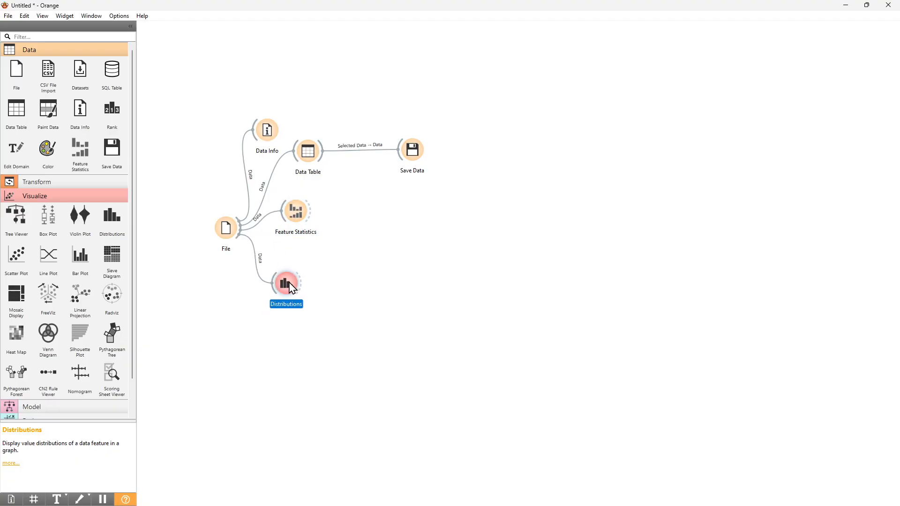
Open the Distributions widget, explore the sepal length histogram split by iris, and set its fitted distribution to None.
{"action": "double_click", "coordinate": [291, 287]}
{"action": "left_click_drag", "start_coordinate": [645, 261], "coordinate": [528, 104]}
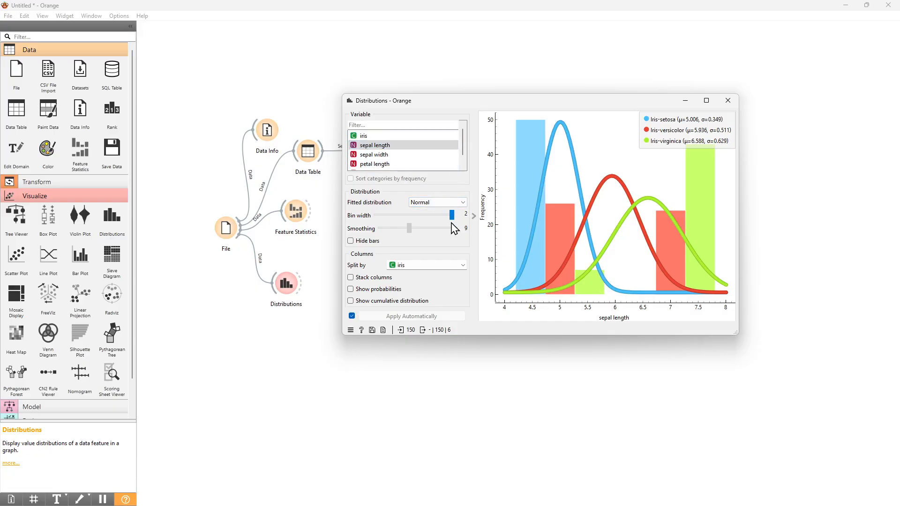
{"action": "left_click", "coordinate": [598, 134]}
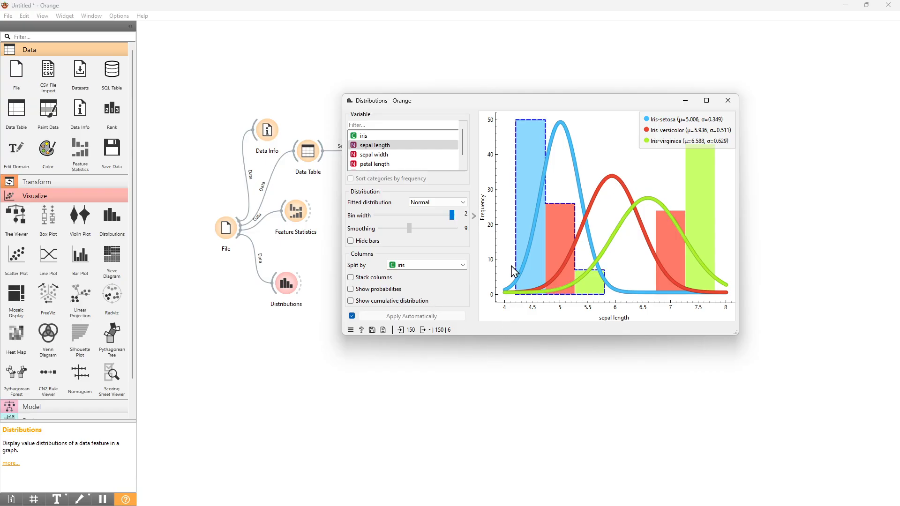
{"action": "left_click", "coordinate": [422, 202]}
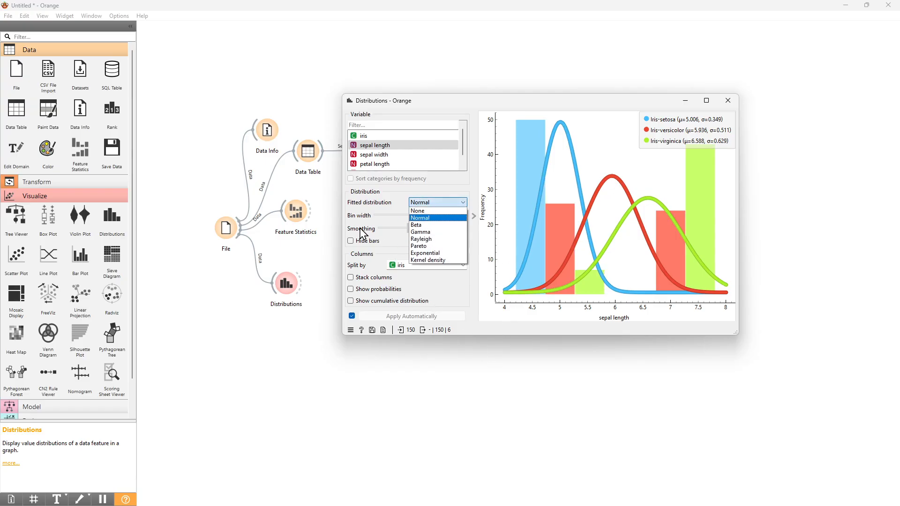
{"action": "key", "text": "Down"}
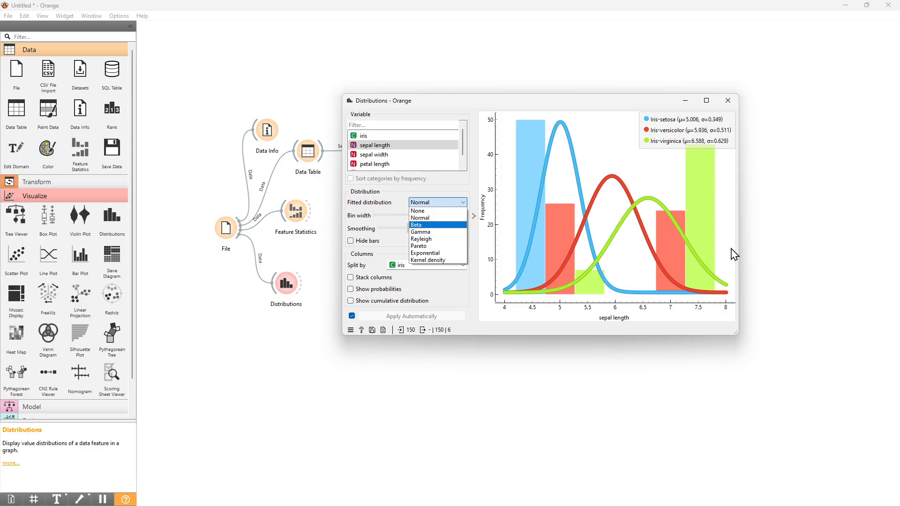
{"action": "left_click", "coordinate": [434, 206]}
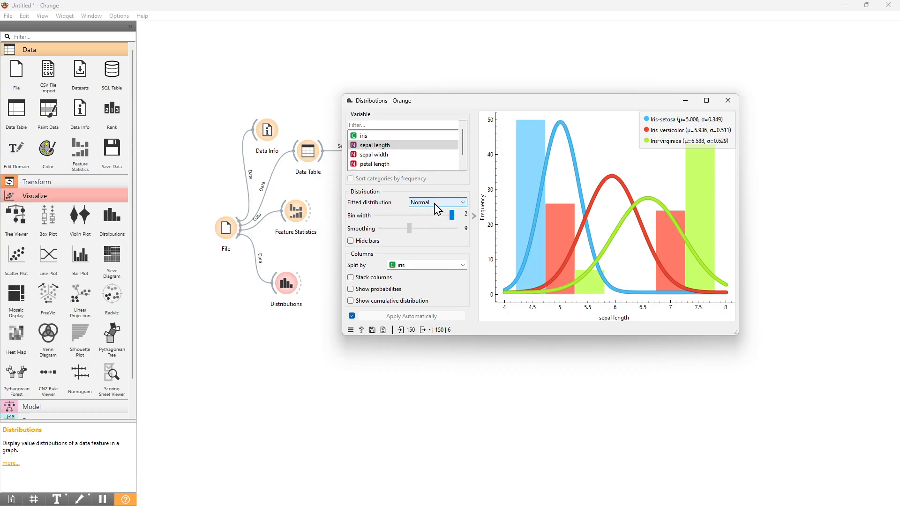
{"action": "left_click", "coordinate": [438, 209]}
{"action": "left_click", "coordinate": [437, 215]}
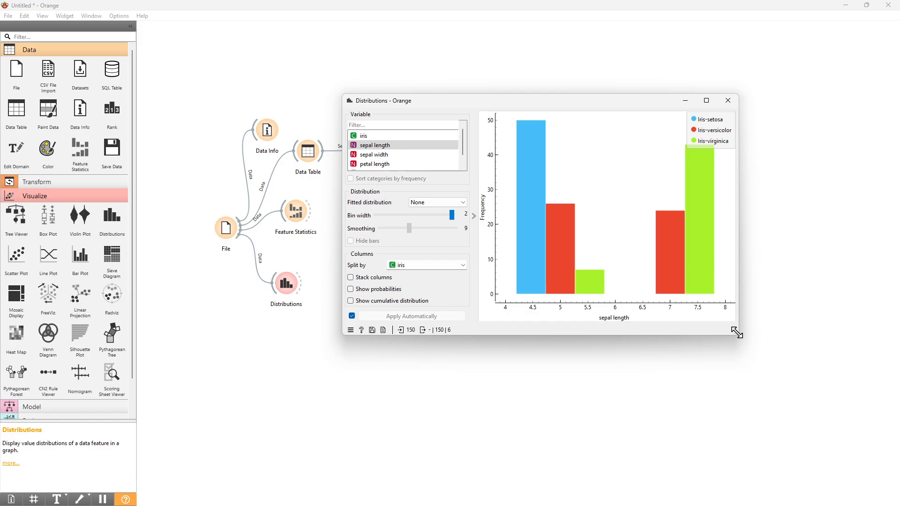
Enlarge and reposition the Distributions window, and reduce the bin width to 0.25.
{"action": "left_click_drag", "start_coordinate": [736, 333], "coordinate": [753, 347]}
{"action": "left_click_drag", "start_coordinate": [609, 103], "coordinate": [612, 76]}
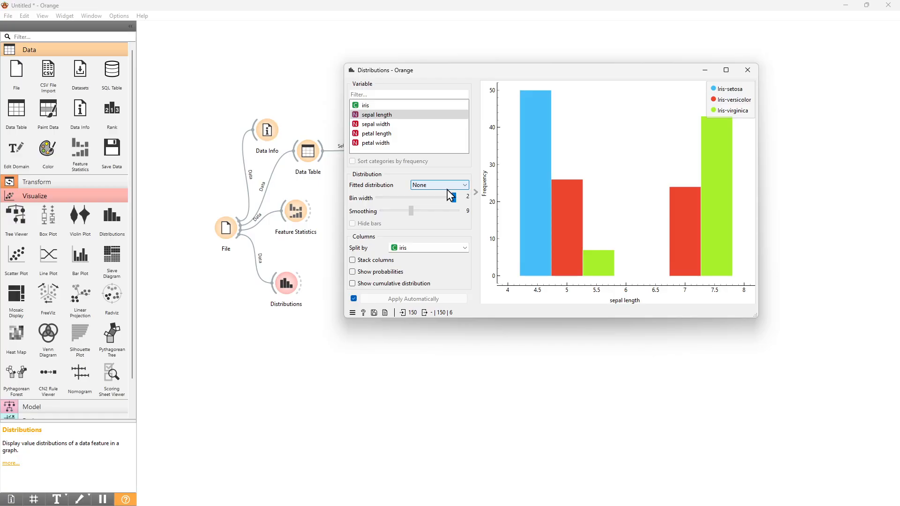
{"action": "left_click_drag", "start_coordinate": [453, 198], "coordinate": [398, 201]}
{"action": "left_click", "coordinate": [564, 240]}
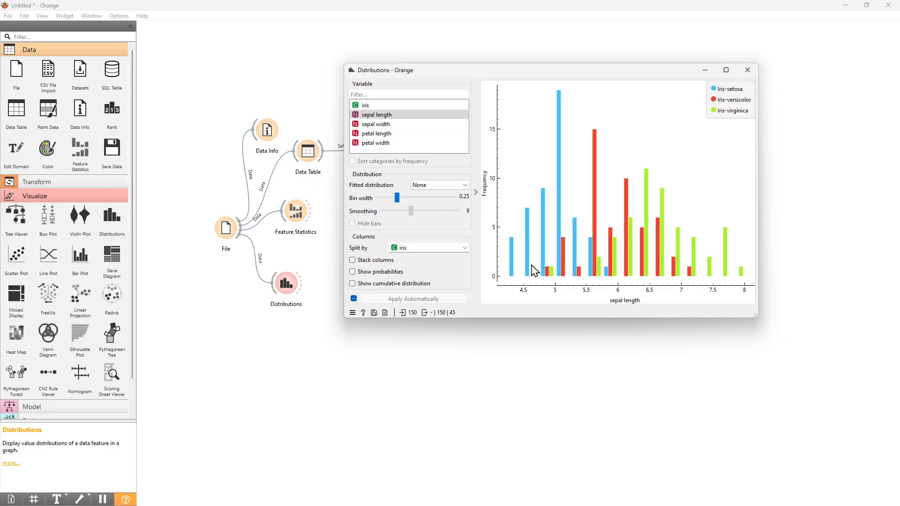
Preview the Kernel density fit on the sepal length histogram, and set the fitted distribution to Normal.
{"action": "left_click", "coordinate": [440, 186]}
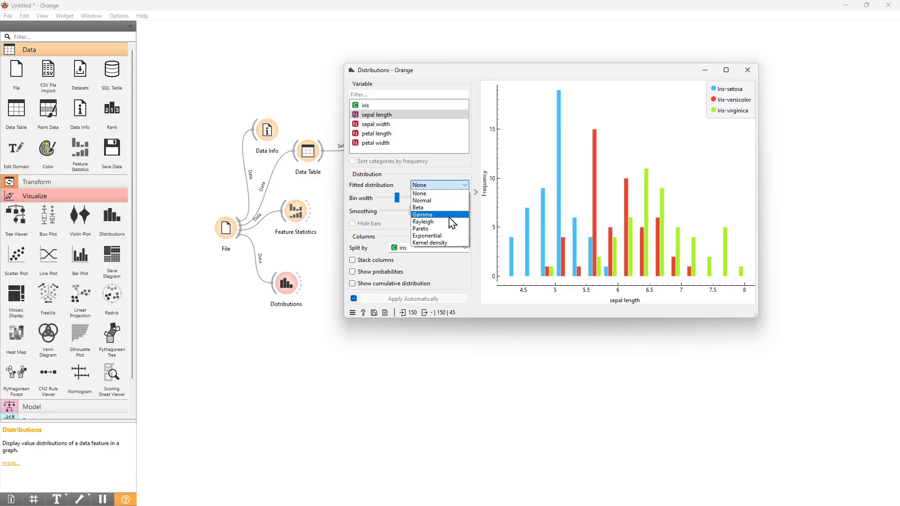
{"action": "left_click", "coordinate": [432, 243]}
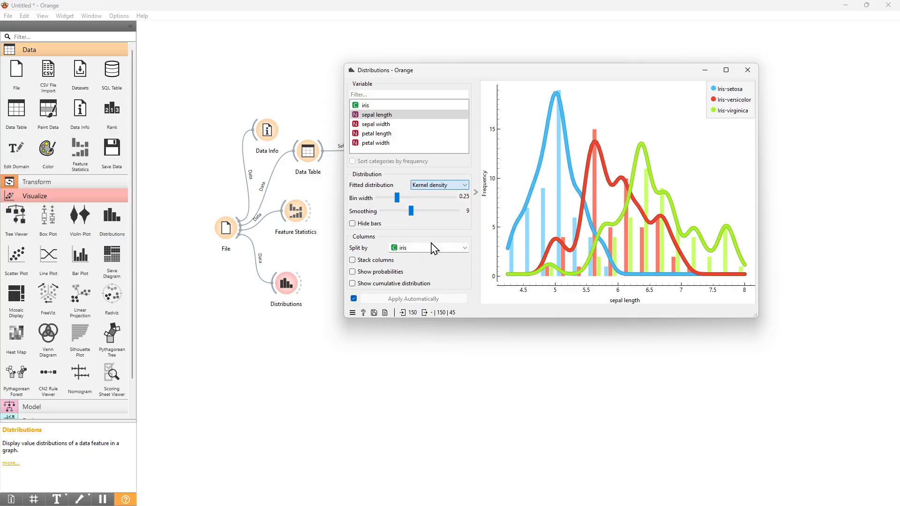
{"action": "left_click", "coordinate": [424, 185]}
{"action": "left_click", "coordinate": [424, 200]}
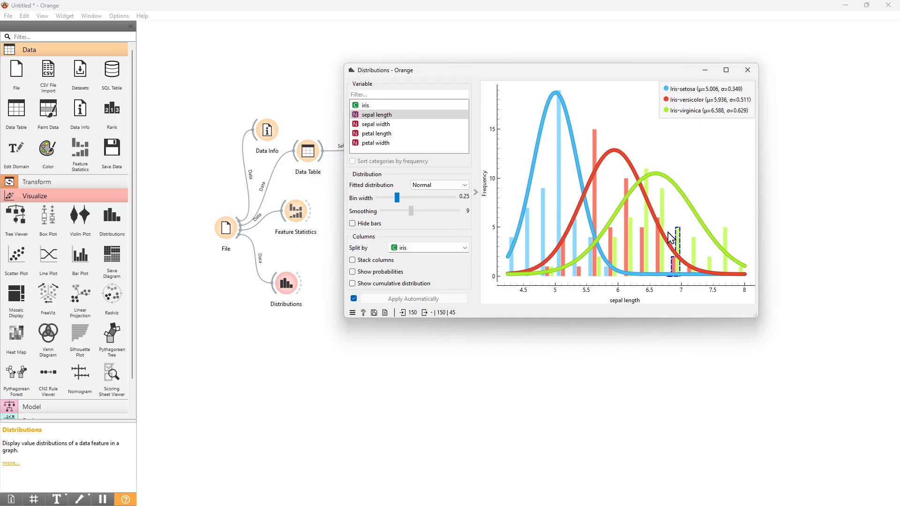
Hide the histogram bars to view only the fitted normal curves, and show the bars again.
{"action": "left_click", "coordinate": [353, 224]}
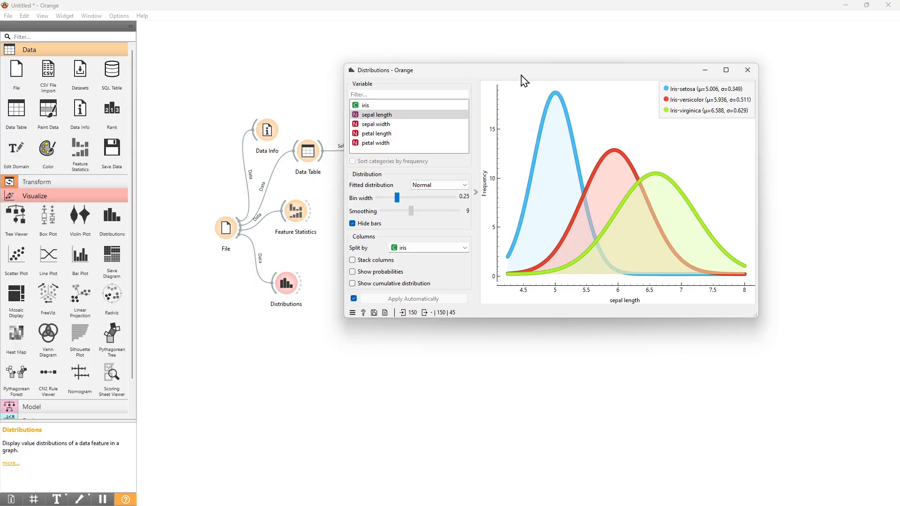
{"action": "left_click_drag", "start_coordinate": [522, 80], "coordinate": [589, 75]}
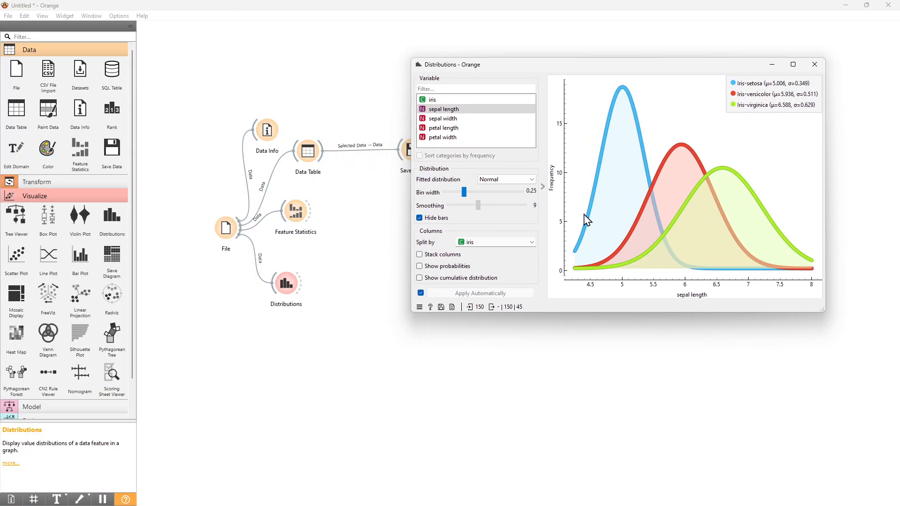
{"action": "left_click", "coordinate": [427, 220]}
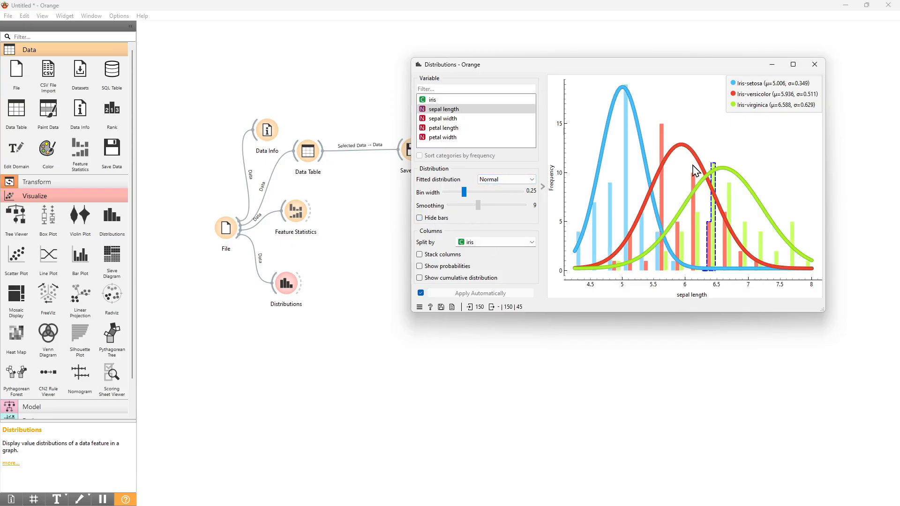
{"action": "left_click_drag", "start_coordinate": [670, 67], "coordinate": [664, 61]}
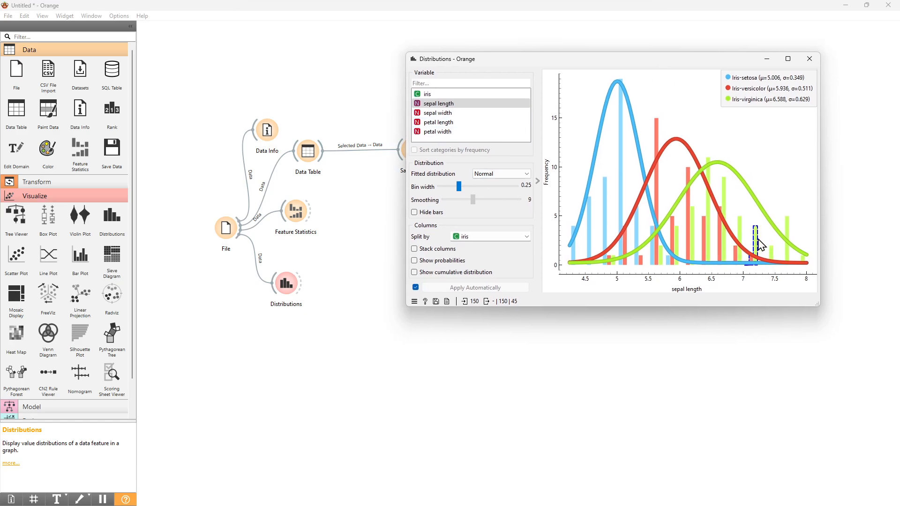
Select the sepal length bins from 7.25 upward in the Distributions histogram.
{"action": "left_click", "coordinate": [771, 263]}
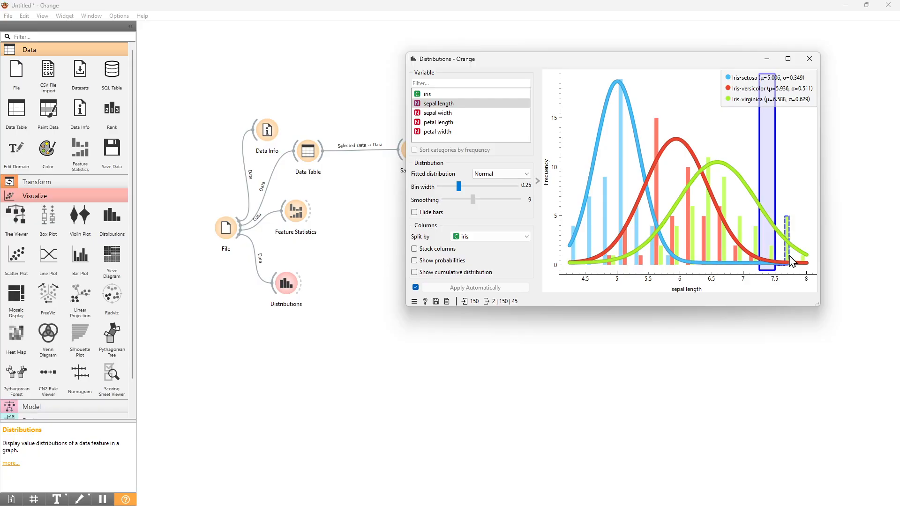
{"action": "left_click", "coordinate": [785, 248], "text": "shift"}
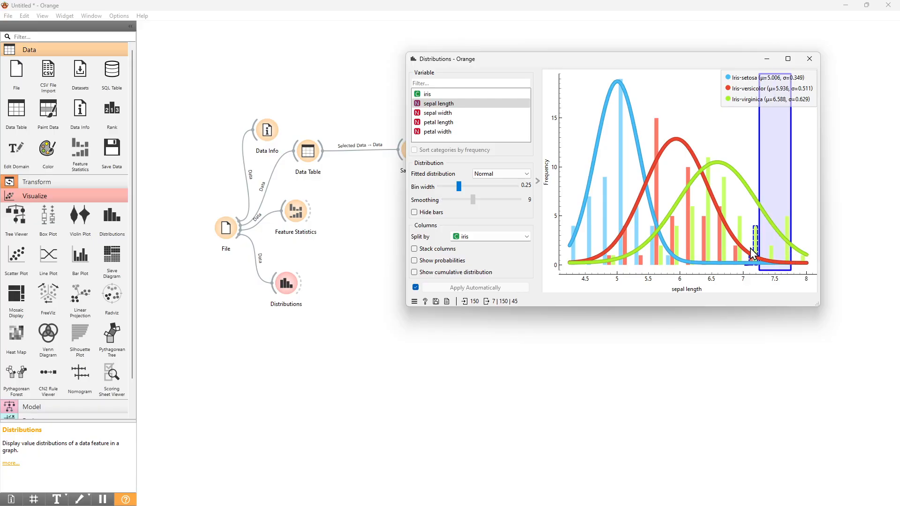
{"action": "left_click", "coordinate": [800, 257], "text": "shift"}
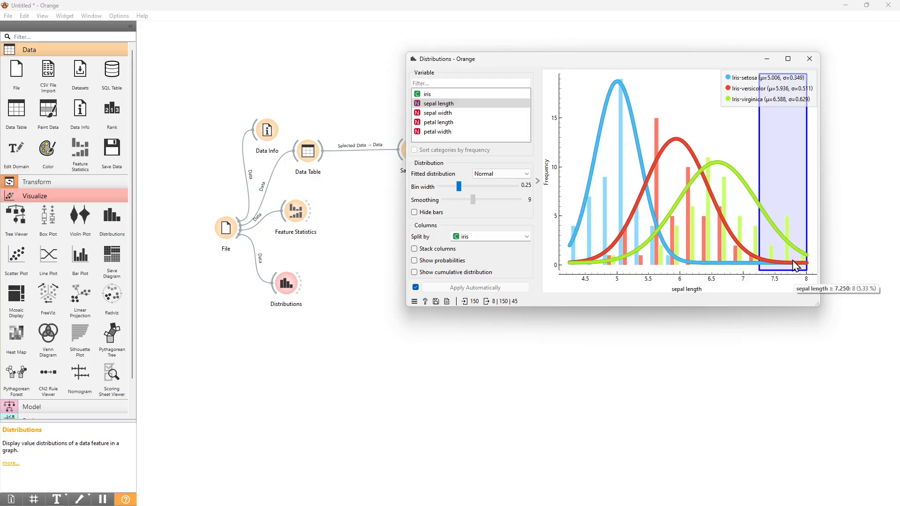
{"action": "mouse_move", "coordinate": [788, 255]}
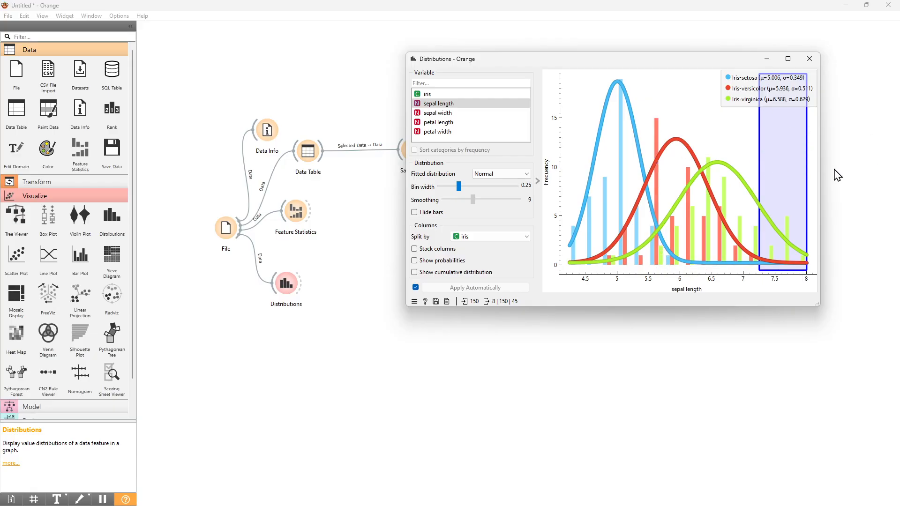
{"action": "left_click_drag", "start_coordinate": [605, 53], "coordinate": [612, 53]}
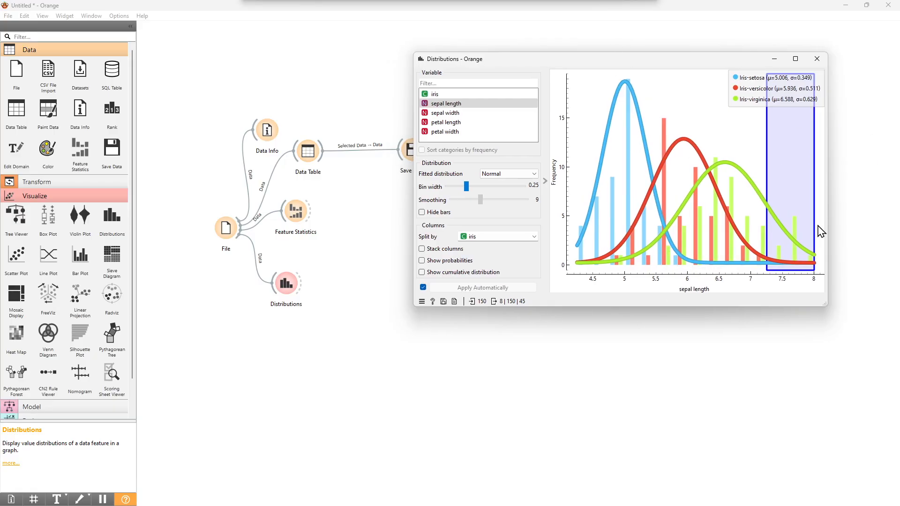
Add a second Data Table fed by the Distributions selection and open it below the histogram window.
{"action": "mouse_move", "coordinate": [16, 112]}
{"action": "left_mouse_down"}
{"action": "mouse_move", "coordinate": [307, 302]}
{"action": "mouse_move", "coordinate": [328, 278]}
{"action": "mouse_move", "coordinate": [297, 283]}
{"action": "mouse_move", "coordinate": [368, 275]}
{"action": "mouse_move", "coordinate": [368, 292]}
{"action": "left_mouse_up"}
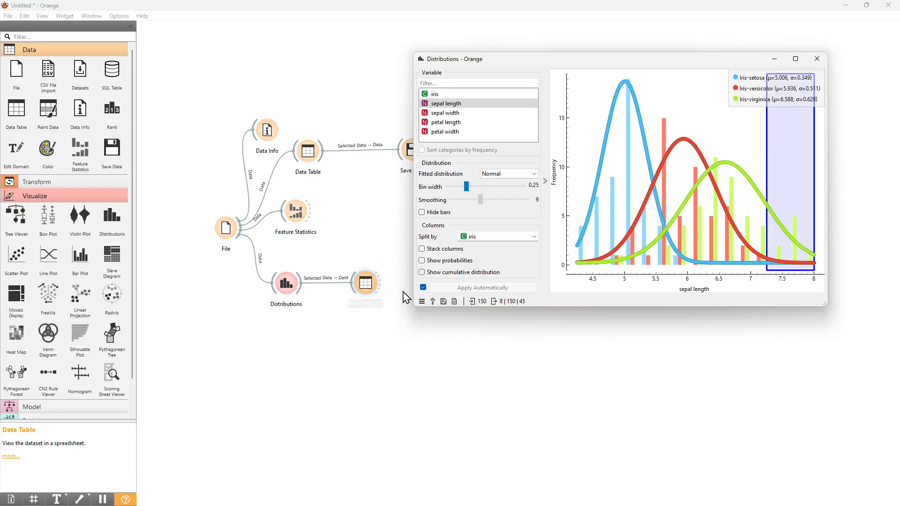
{"action": "double_click", "coordinate": [370, 286]}
{"action": "left_click_drag", "start_coordinate": [483, 153], "coordinate": [479, 323]}
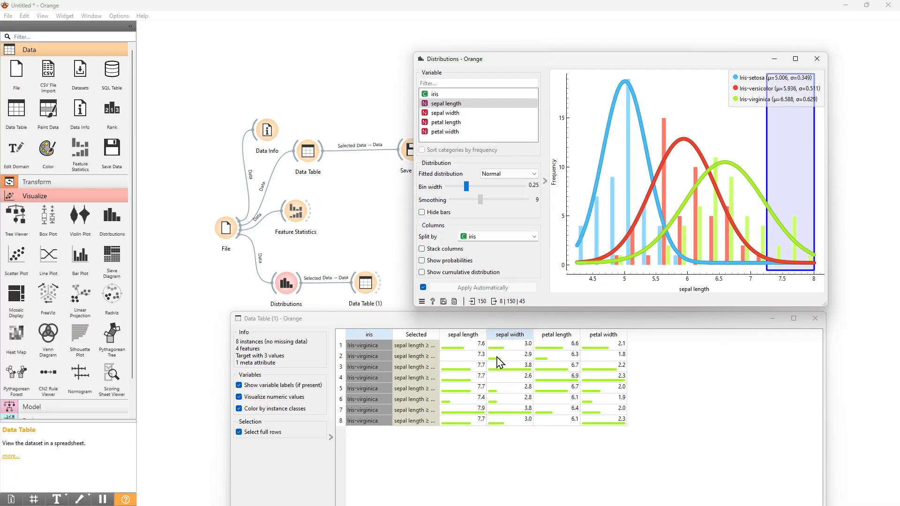
Try different sepal length bin selections, starting with the 5.5 bin, and compare the matching rows in the second data table.
{"action": "left_click", "coordinate": [706, 105]}
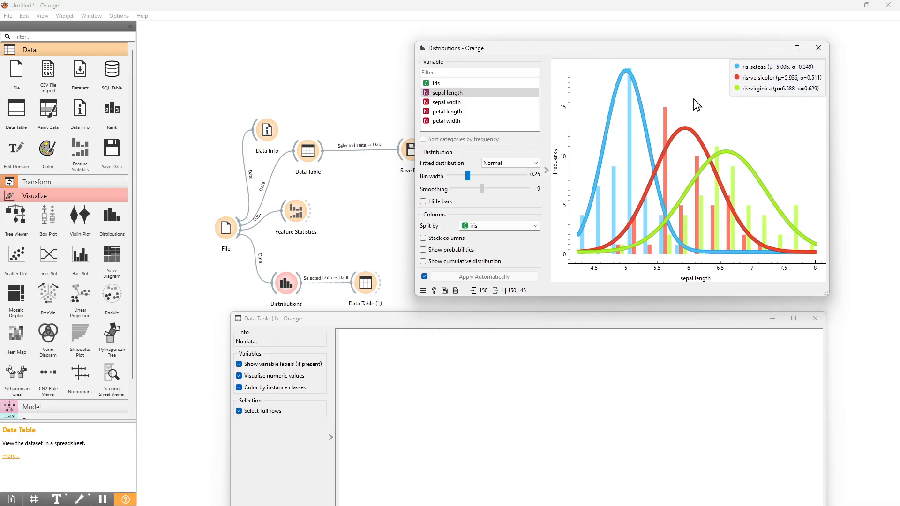
{"action": "left_click", "coordinate": [671, 173]}
{"action": "left_click", "coordinate": [673, 175]}
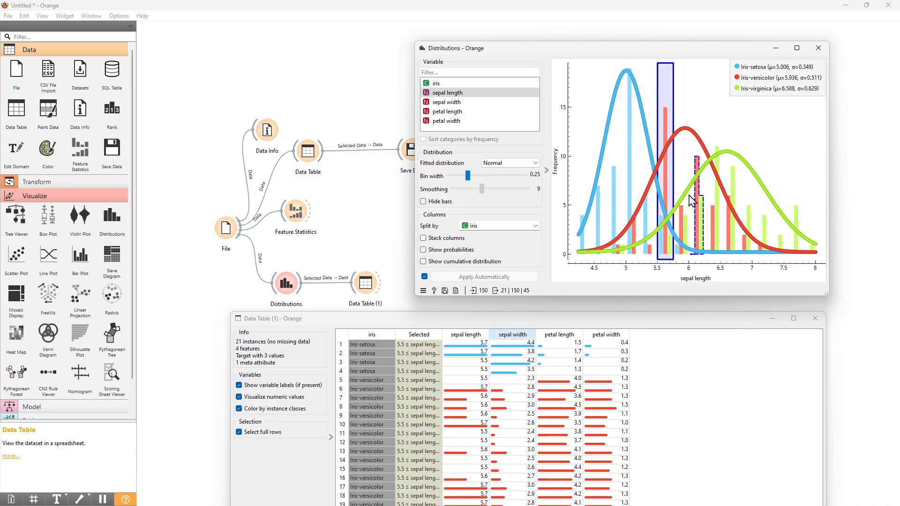
{"action": "left_click_drag", "start_coordinate": [398, 319], "coordinate": [396, 298]}
{"action": "left_click", "coordinate": [794, 207]}
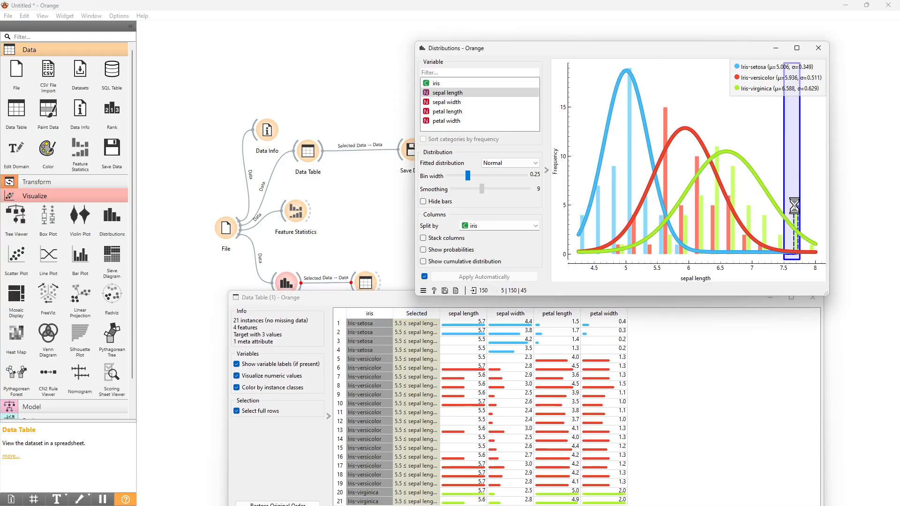
{"action": "left_click", "coordinate": [778, 237]}
{"action": "left_click", "coordinate": [778, 238]}
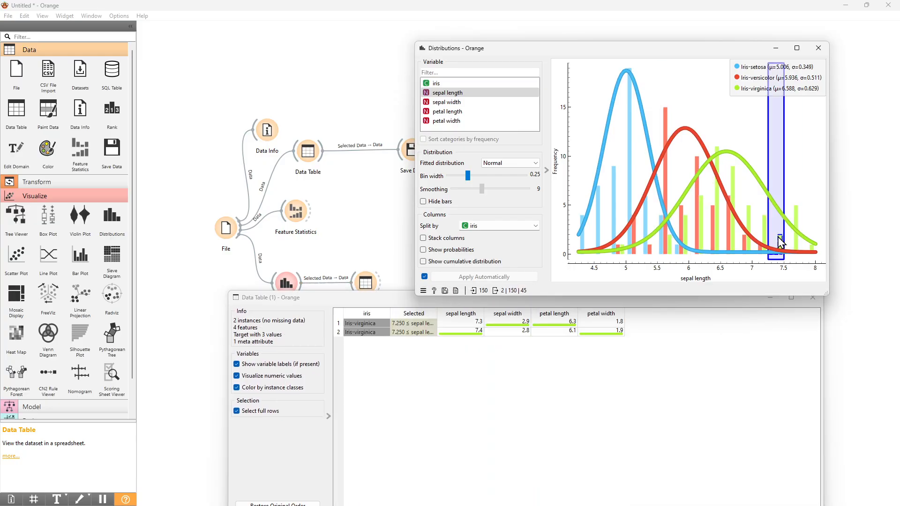
{"action": "left_click", "coordinate": [793, 216], "text": "shift"}
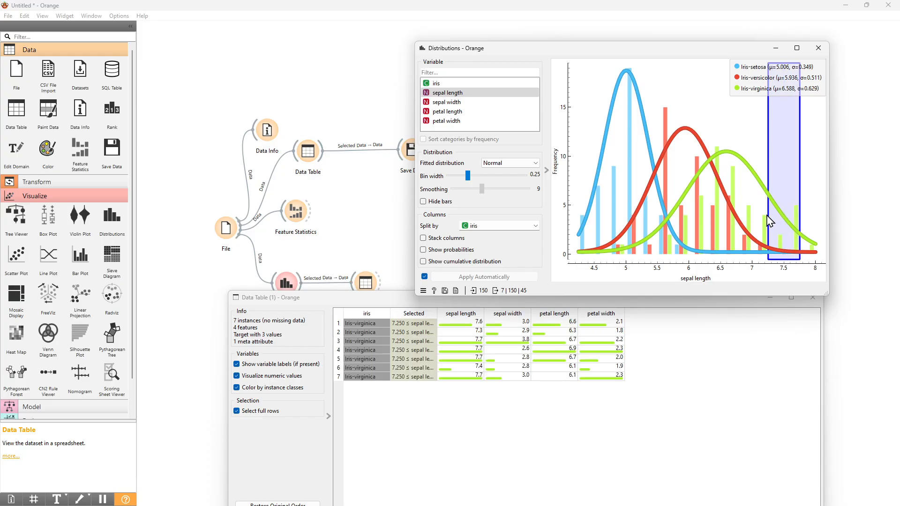
{"action": "left_click", "coordinate": [810, 237]}
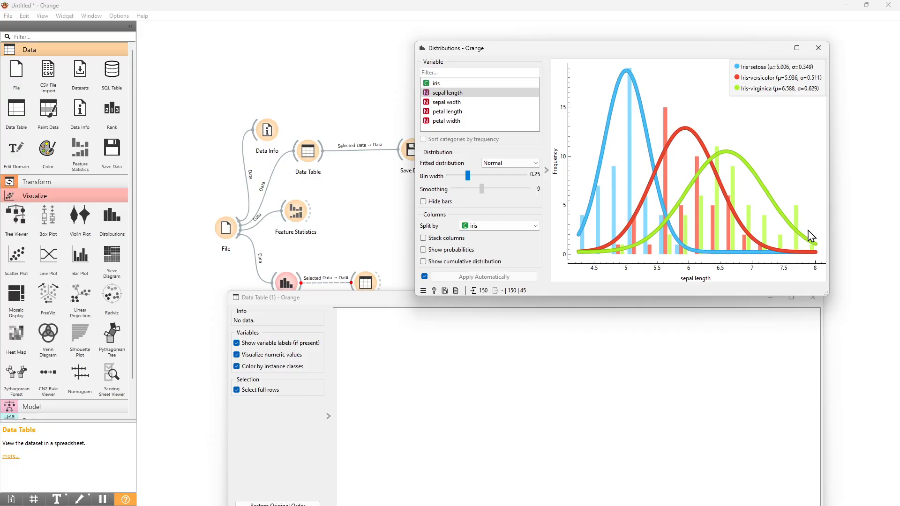
Select all sepal length bins from 7.0 upward and widen the Selected column so its full conditions are readable.
{"action": "left_click", "coordinate": [808, 253]}
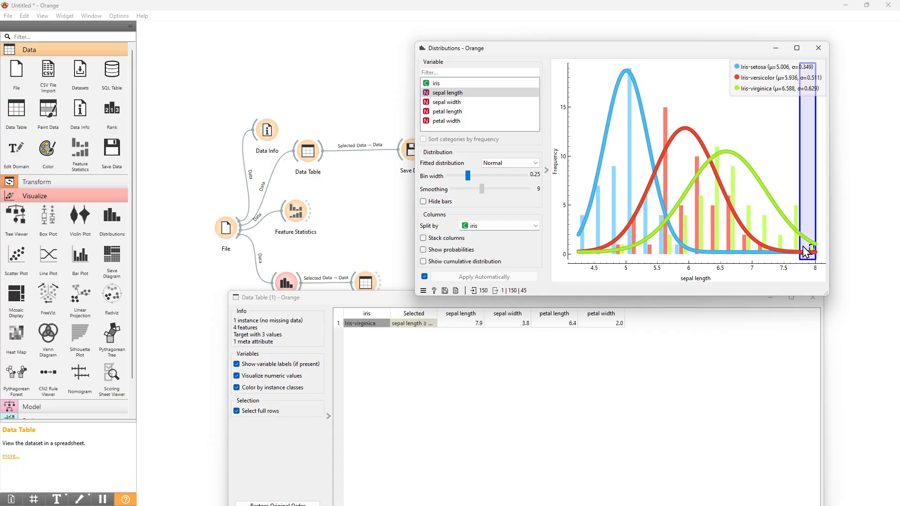
{"action": "left_click_drag", "start_coordinate": [793, 244], "coordinate": [773, 243]}
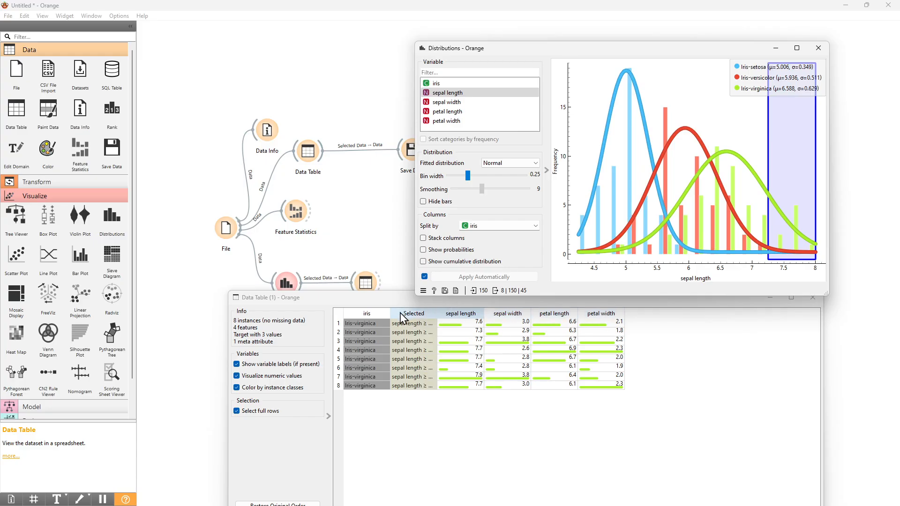
{"action": "left_click_drag", "start_coordinate": [436, 313], "coordinate": [494, 313]}
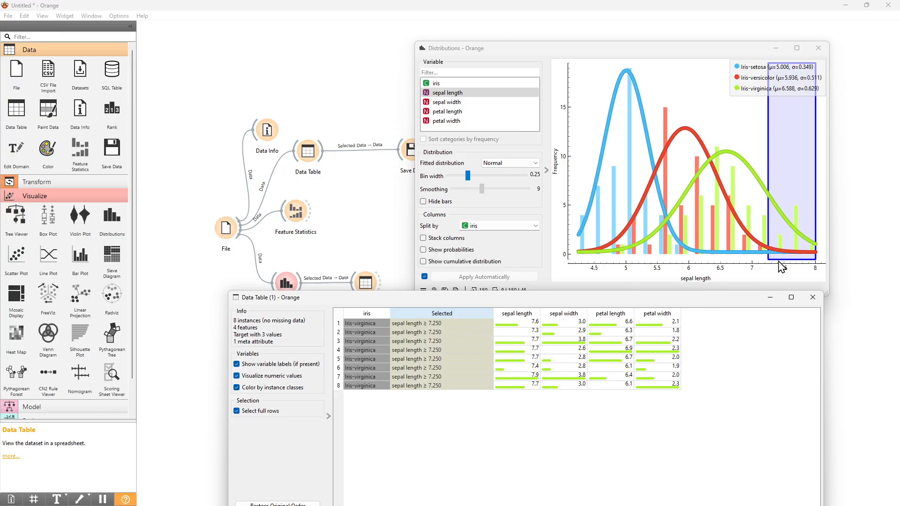
{"action": "left_click", "coordinate": [756, 239], "text": "shift"}
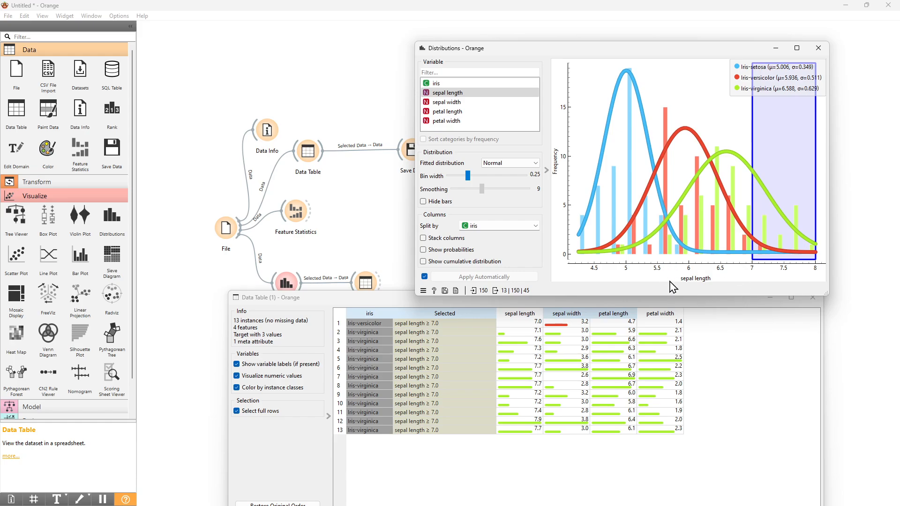
Show the petal length distribution, select its bins from 4.25 to 5.25, and widen the second data table's Selected column to show full conditions.
{"action": "left_click", "coordinate": [462, 112]}
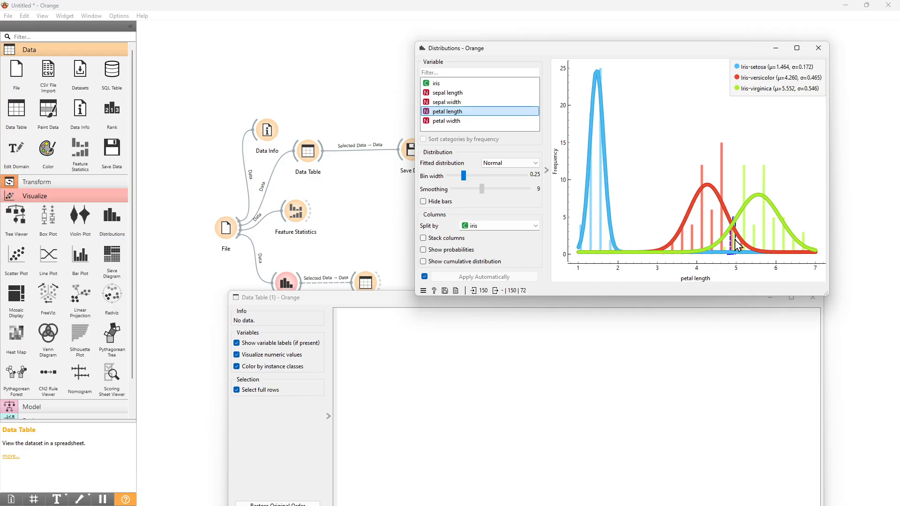
{"action": "left_click", "coordinate": [713, 234]}
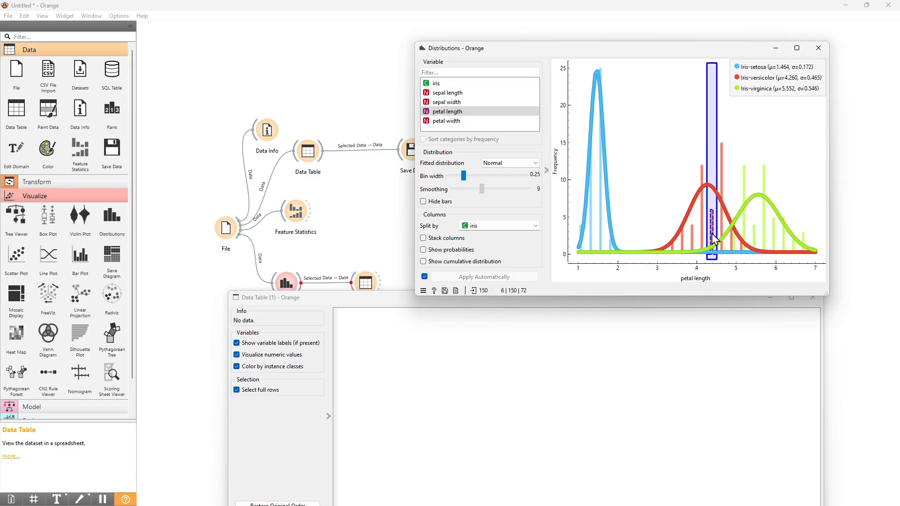
{"action": "left_click", "coordinate": [745, 236], "text": "shift"}
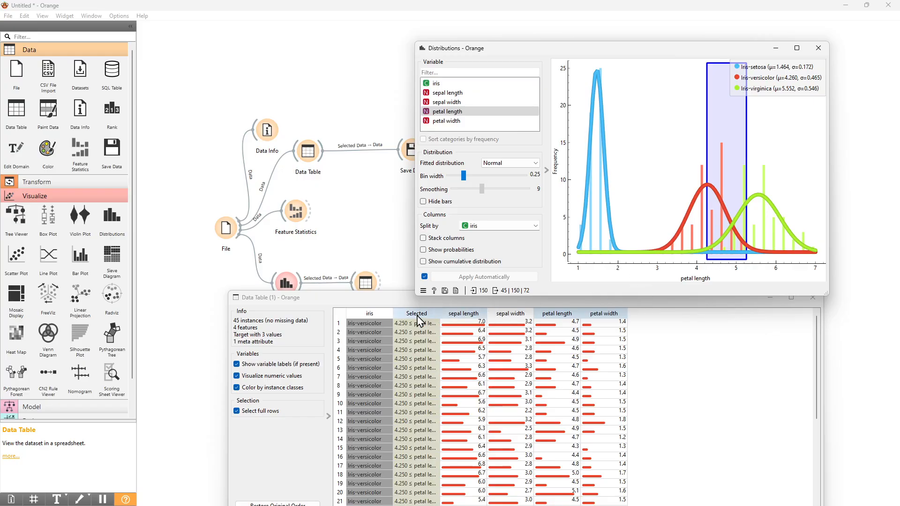
{"action": "left_click_drag", "start_coordinate": [441, 311], "coordinate": [516, 314]}
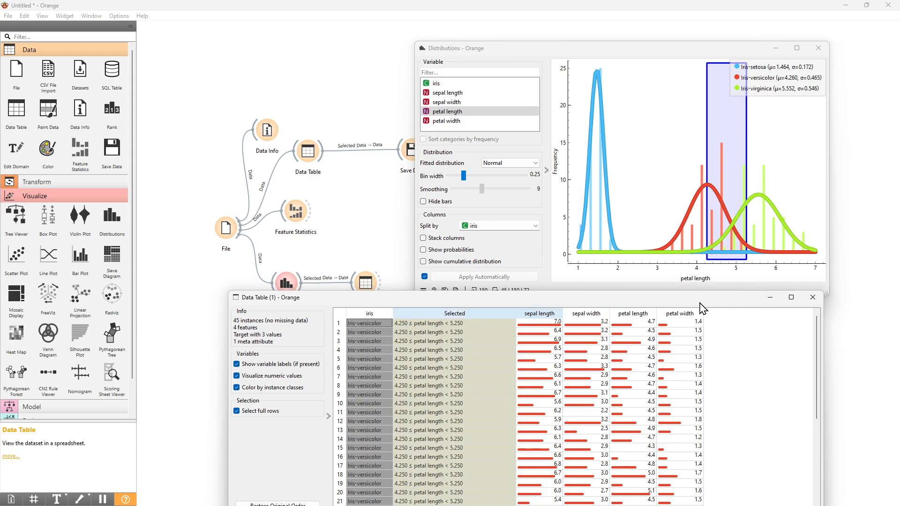
Review all rows of the petal length selection in the second data table and minimize the table and Distributions windows.
{"action": "left_click_drag", "start_coordinate": [700, 303], "coordinate": [680, 155]}
{"action": "scroll", "coordinate": [591, 232], "scroll_direction": "down", "scroll_amount": 7}
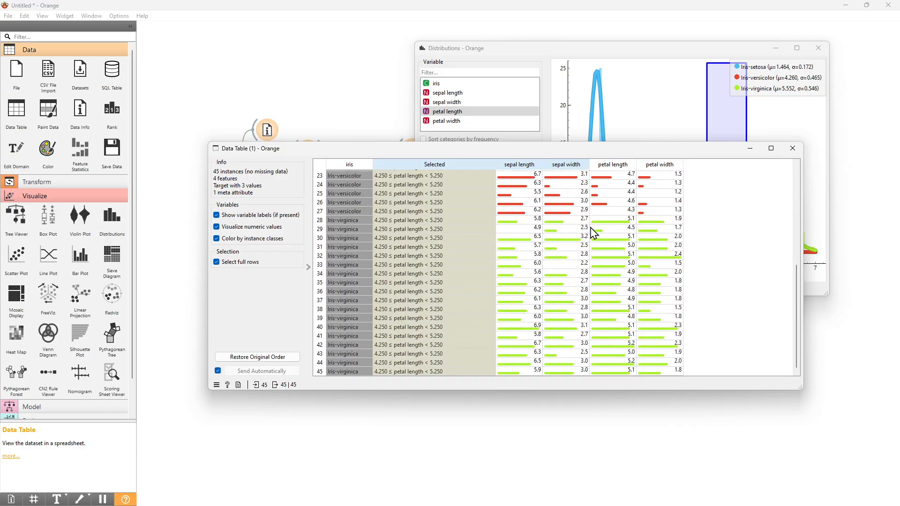
{"action": "scroll", "coordinate": [592, 232], "scroll_direction": "up", "scroll_amount": 7}
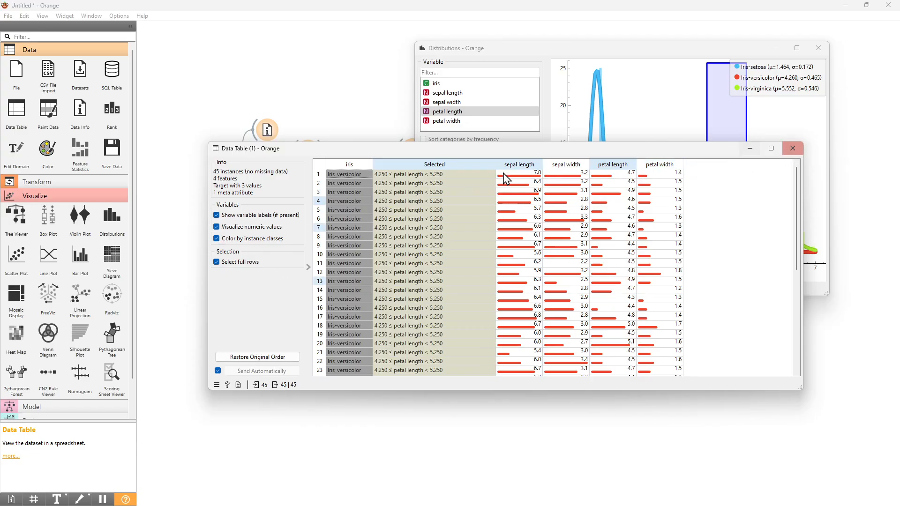
{"action": "left_click", "coordinate": [750, 148]}
{"action": "left_click", "coordinate": [778, 50]}
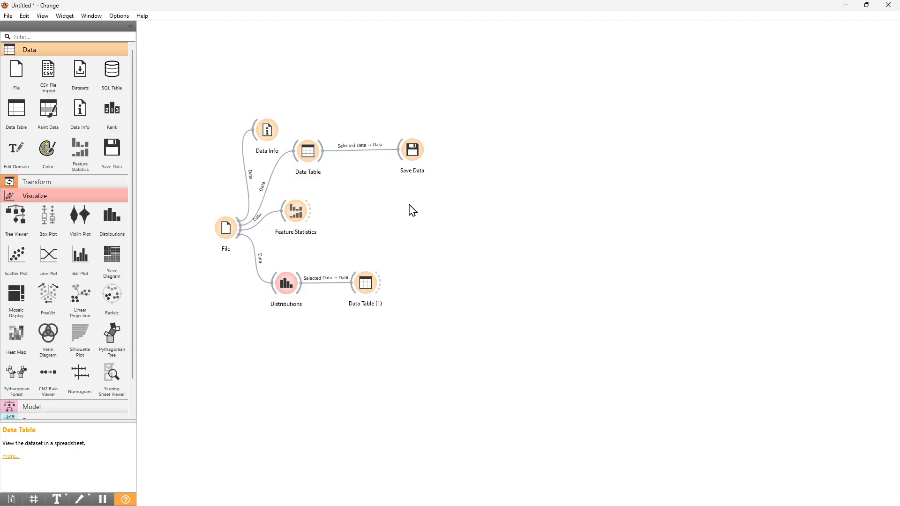
Add a Save Data widget fed by Data Table (1), check its saving options, and place it a little farther from the table.
{"action": "left_click_drag", "start_coordinate": [116, 161], "coordinate": [407, 279]}
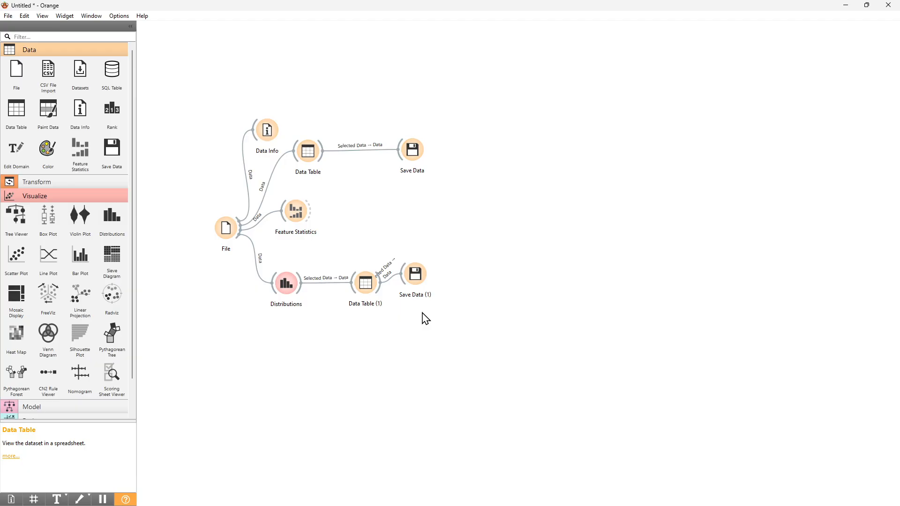
{"action": "double_click", "coordinate": [420, 276]}
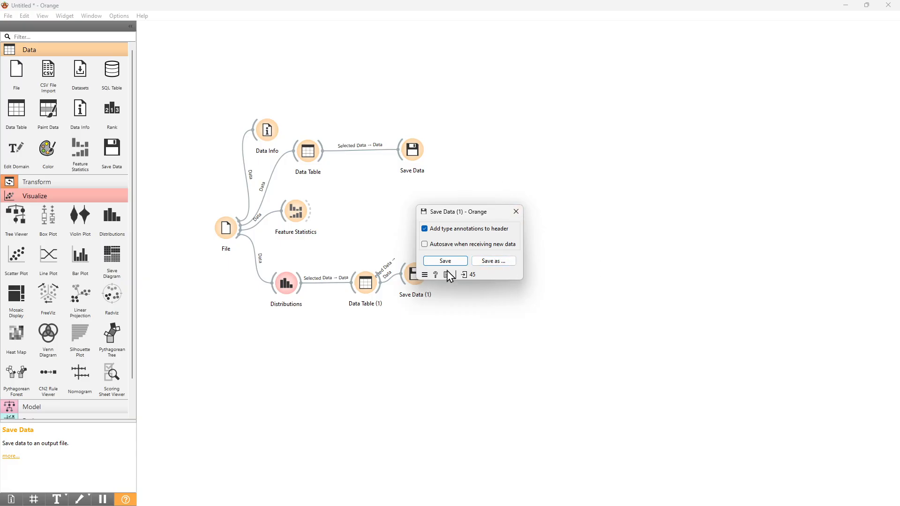
{"action": "left_click", "coordinate": [516, 212]}
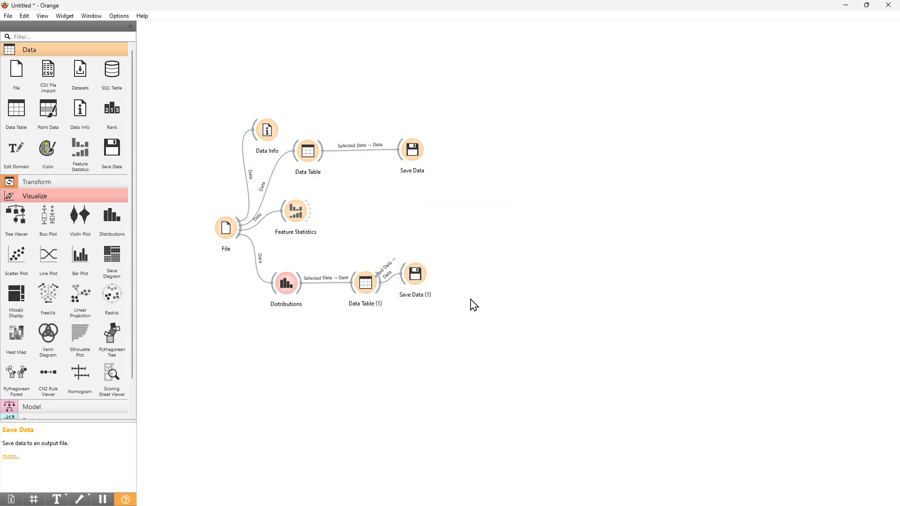
{"action": "left_click_drag", "start_coordinate": [414, 284], "coordinate": [432, 290]}
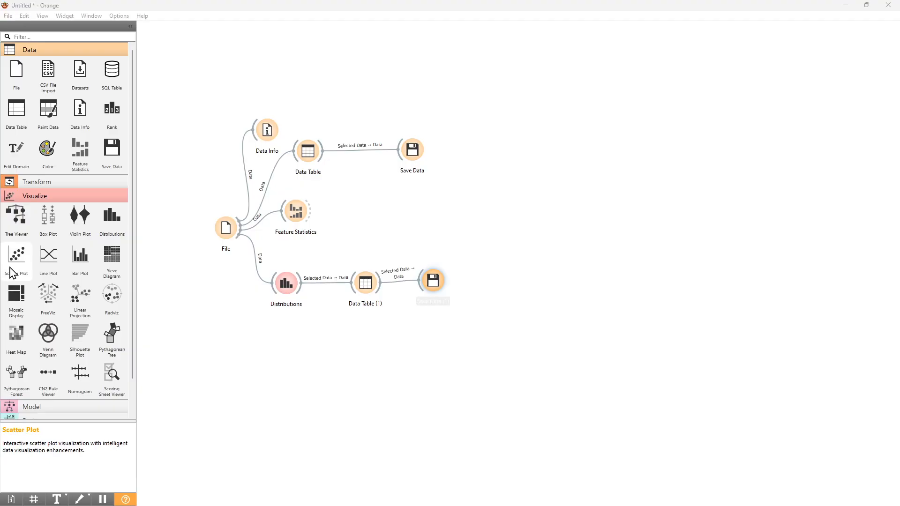
Add a Scatter Plot widget below Distributions, connect it to the File widget, and open its plot window.
{"action": "left_click_drag", "start_coordinate": [16, 255], "coordinate": [283, 339]}
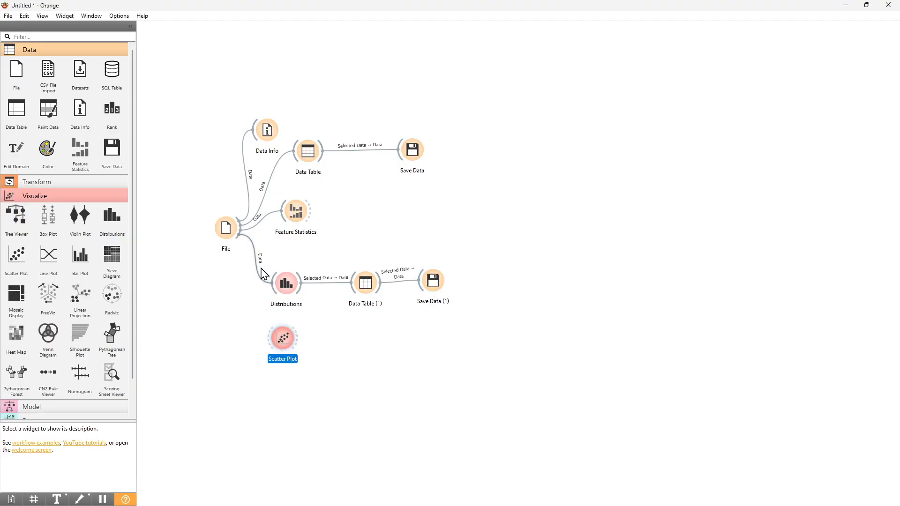
{"action": "left_click_drag", "start_coordinate": [240, 235], "coordinate": [284, 342]}
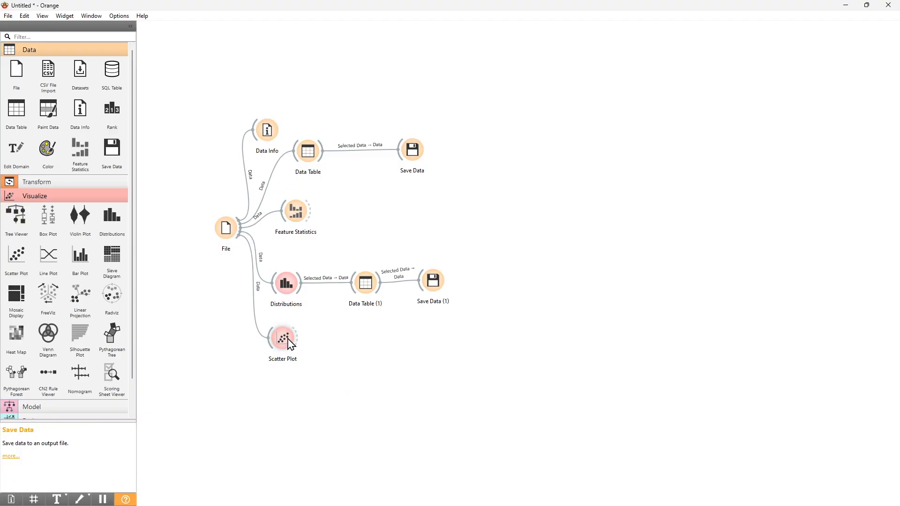
{"action": "left_click_drag", "start_coordinate": [289, 345], "coordinate": [292, 365]}
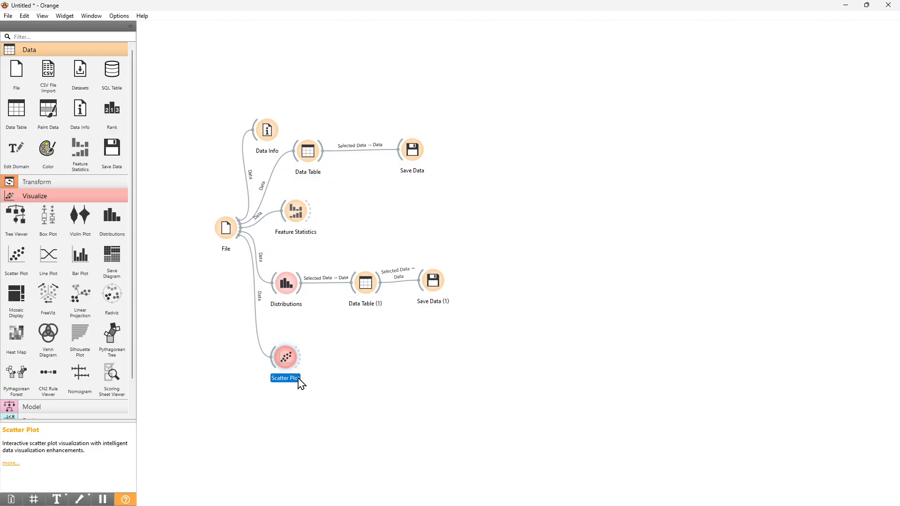
{"action": "double_click", "coordinate": [291, 369]}
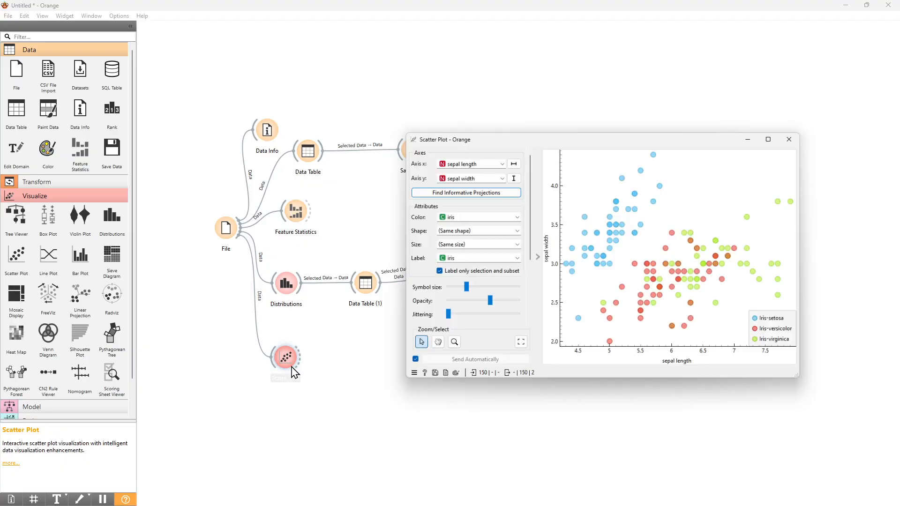
{"action": "left_click_drag", "start_coordinate": [620, 140], "coordinate": [625, 123]}
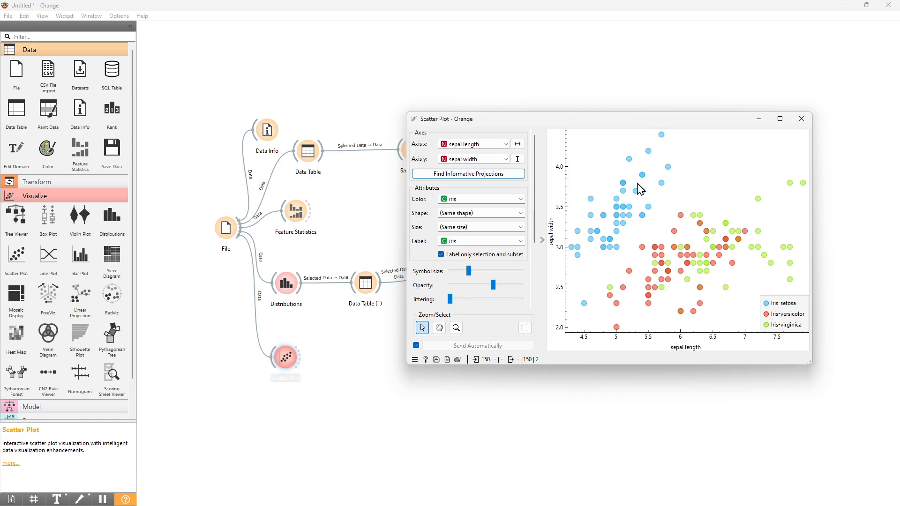
Try showing the scatter plot points in the same color and colored by sepal length.
{"action": "left_click", "coordinate": [477, 206]}
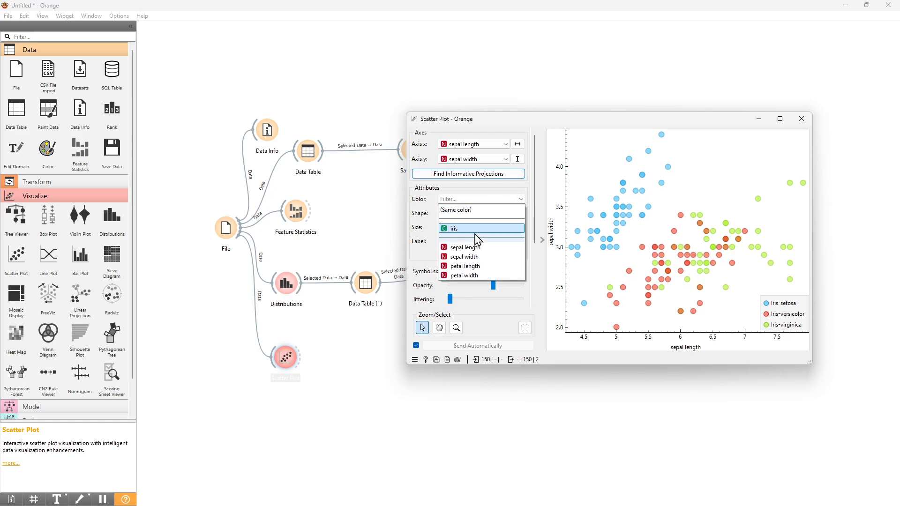
{"action": "left_click", "coordinate": [485, 214]}
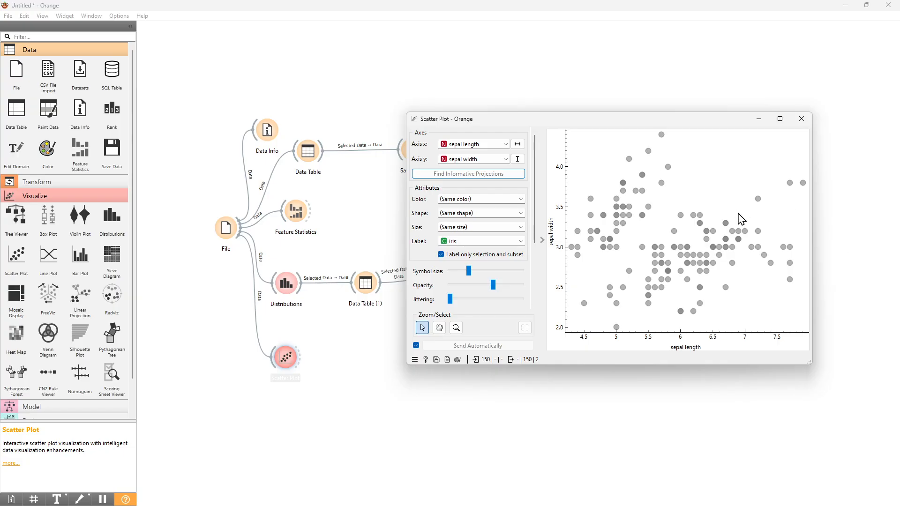
{"action": "left_click", "coordinate": [503, 200]}
{"action": "left_click", "coordinate": [464, 248]}
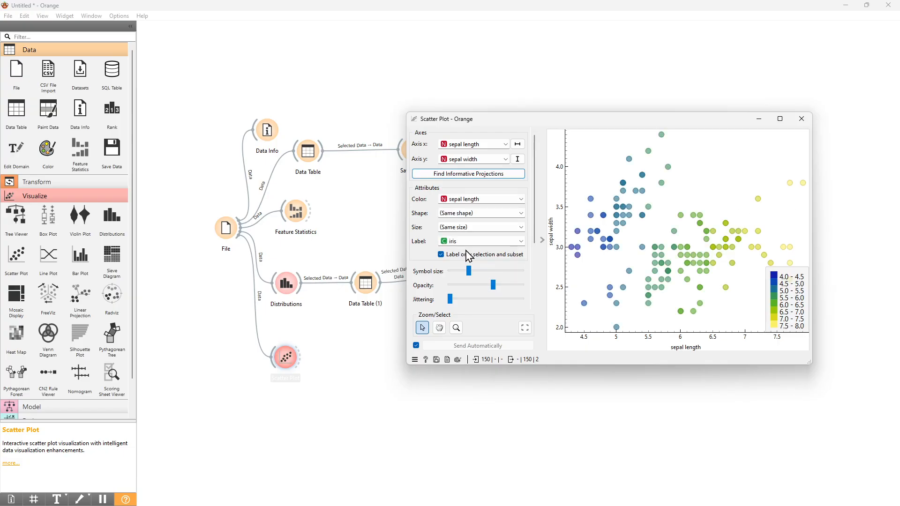
{"action": "left_click", "coordinate": [480, 204]}
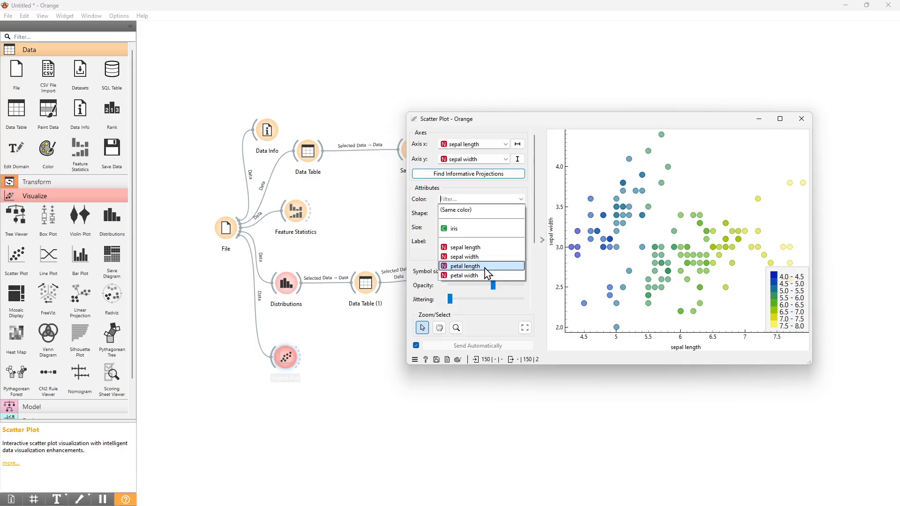
{"action": "left_click", "coordinate": [482, 248]}
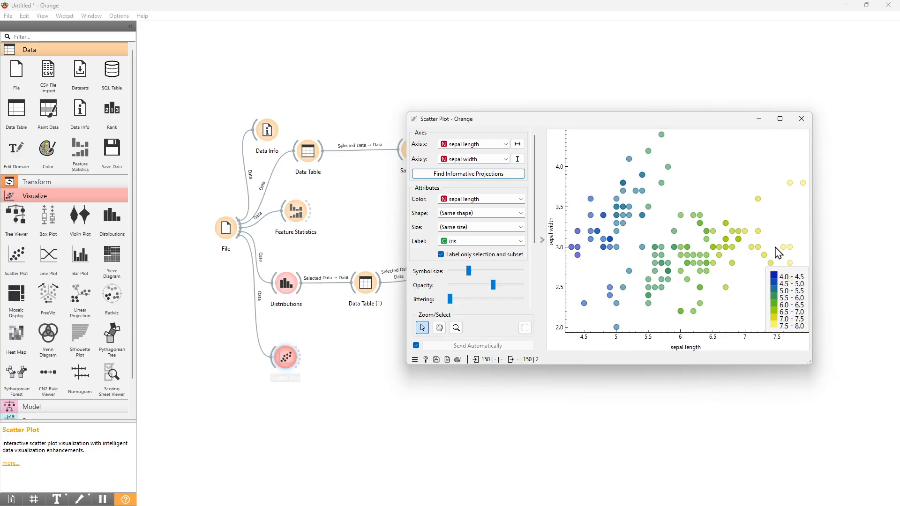
Try coloring the scatter plot points by petal length, and return the color attribute to iris.
{"action": "left_click", "coordinate": [494, 200]}
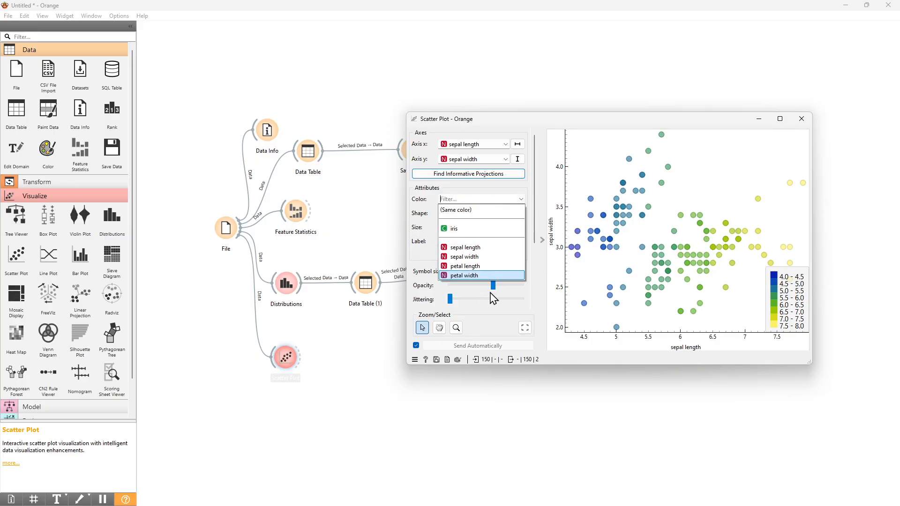
{"action": "left_click", "coordinate": [493, 266]}
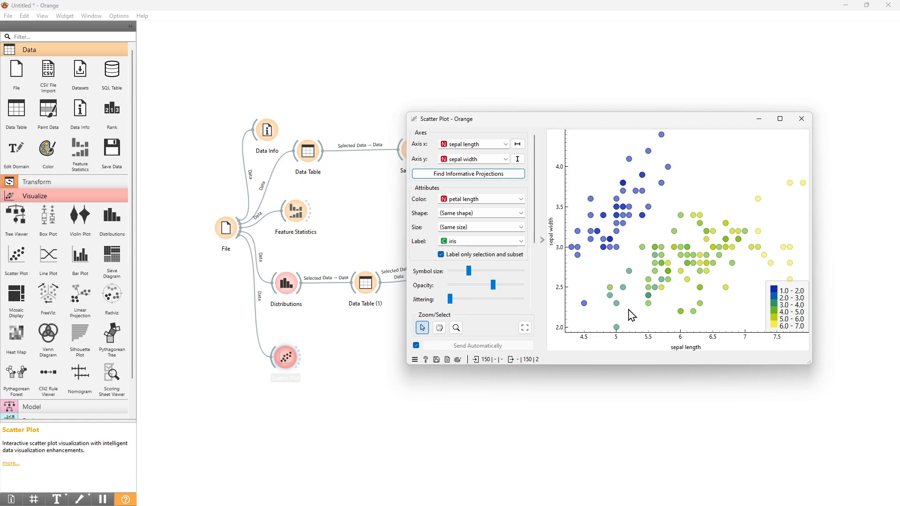
{"action": "left_click", "coordinate": [485, 200]}
{"action": "left_click", "coordinate": [485, 230]}
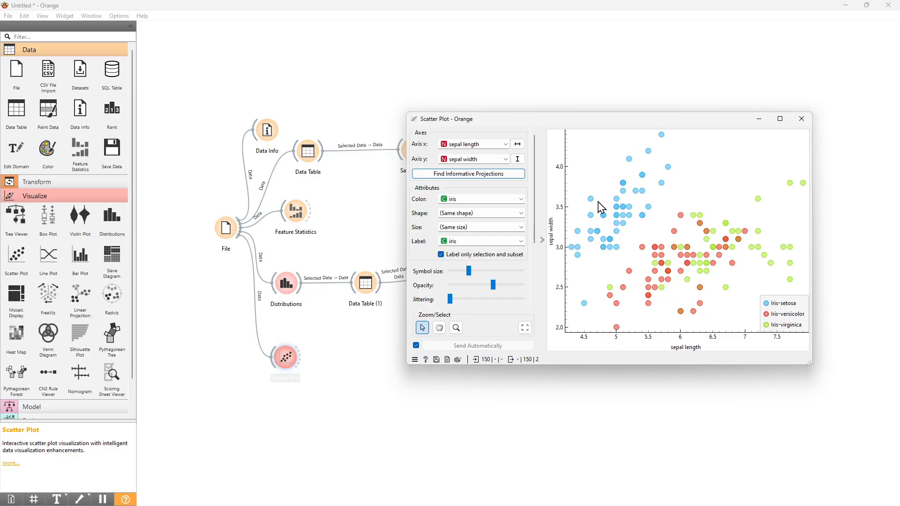
Try giving the points different shapes by iris class, and return the shape attribute to (Same shape).
{"action": "left_click", "coordinate": [507, 214]}
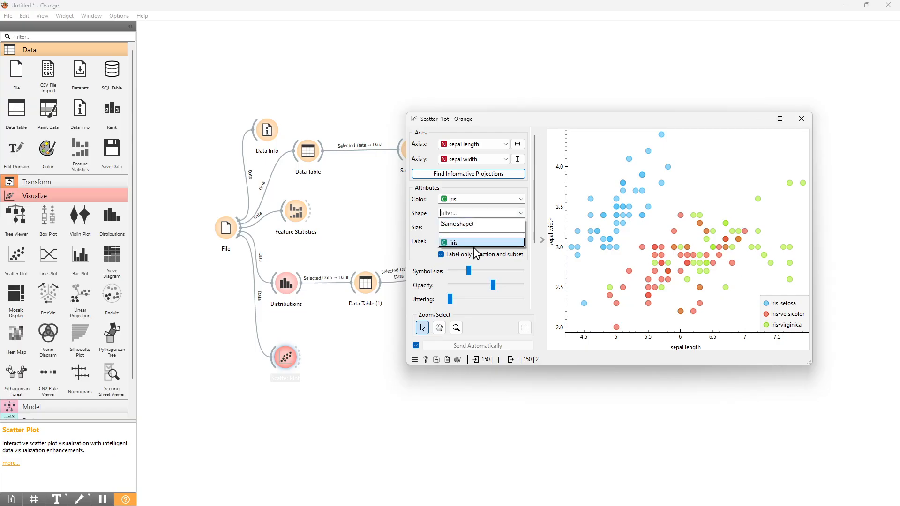
{"action": "left_click", "coordinate": [474, 245]}
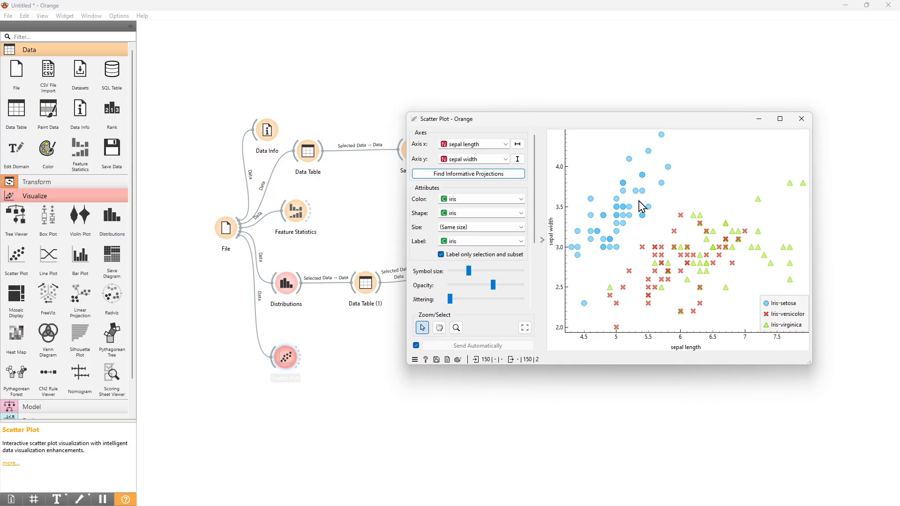
{"action": "left_click", "coordinate": [499, 213]}
{"action": "left_click", "coordinate": [485, 233]}
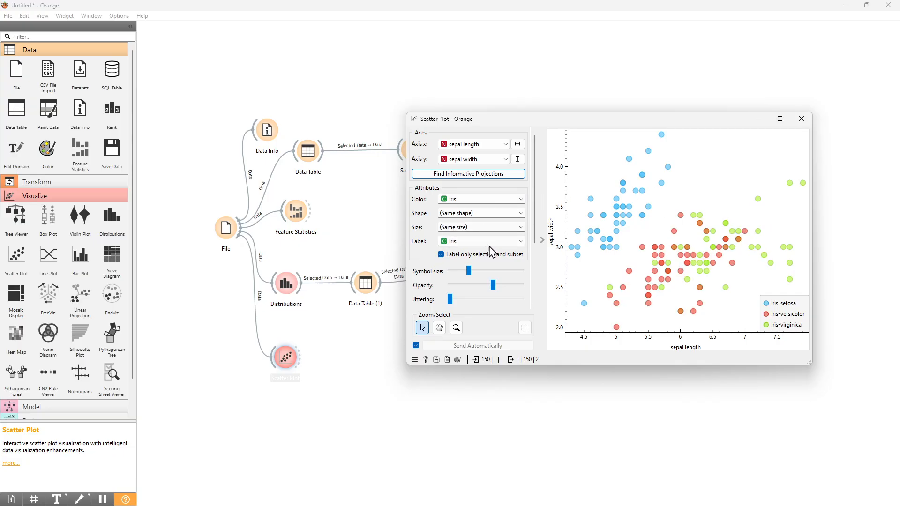
Try sizing the points by sepal length and petal length, and return the size attribute to (Same size).
{"action": "left_click", "coordinate": [481, 228]}
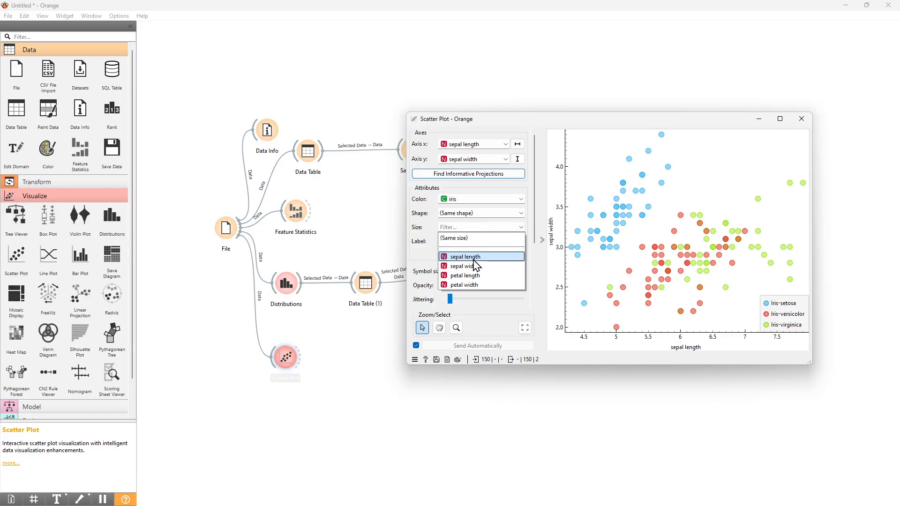
{"action": "left_click", "coordinate": [473, 257]}
{"action": "left_click", "coordinate": [487, 232]}
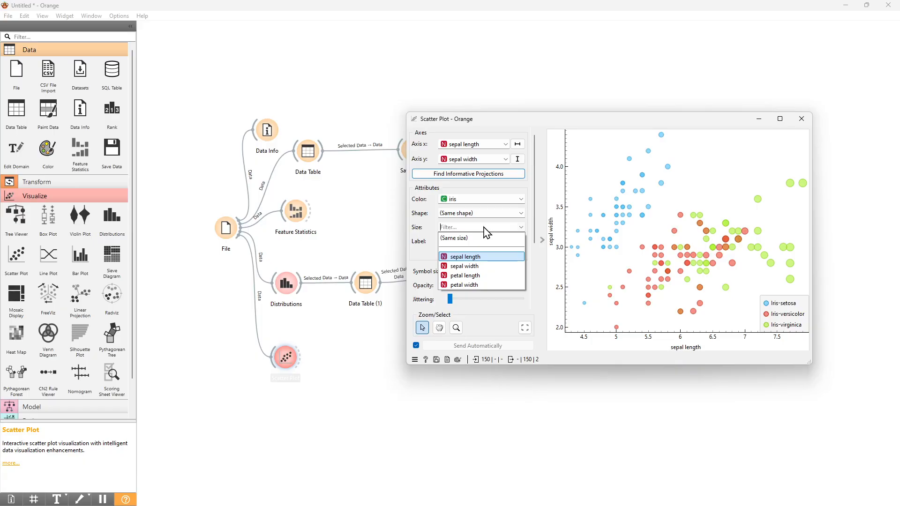
{"action": "left_click", "coordinate": [486, 280]}
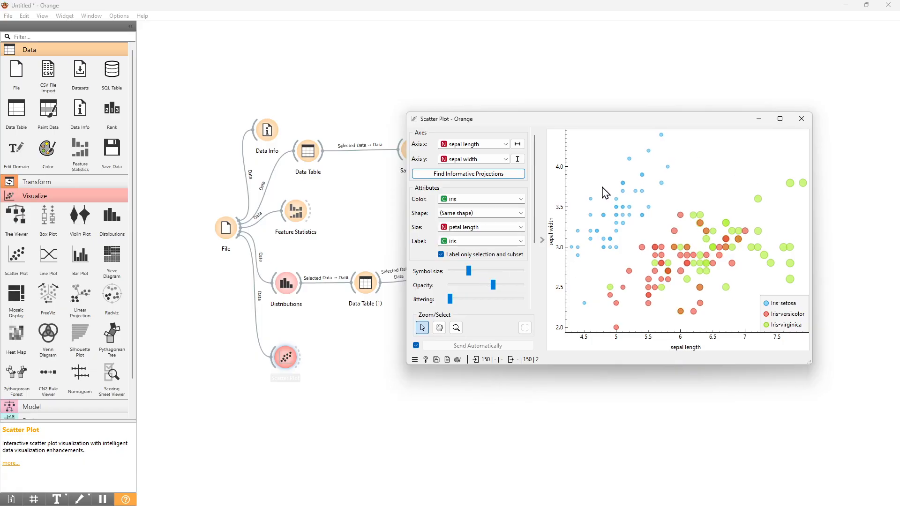
{"action": "left_click", "coordinate": [499, 227]}
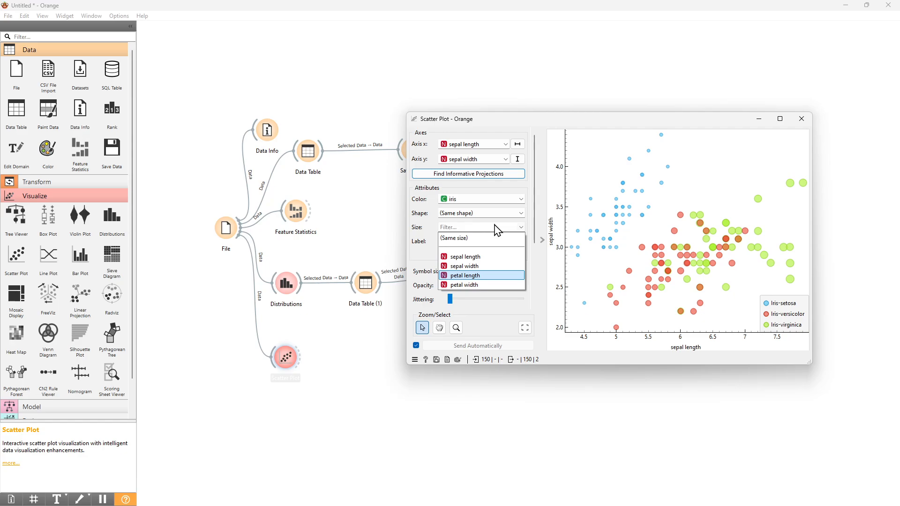
{"action": "left_click", "coordinate": [479, 292]}
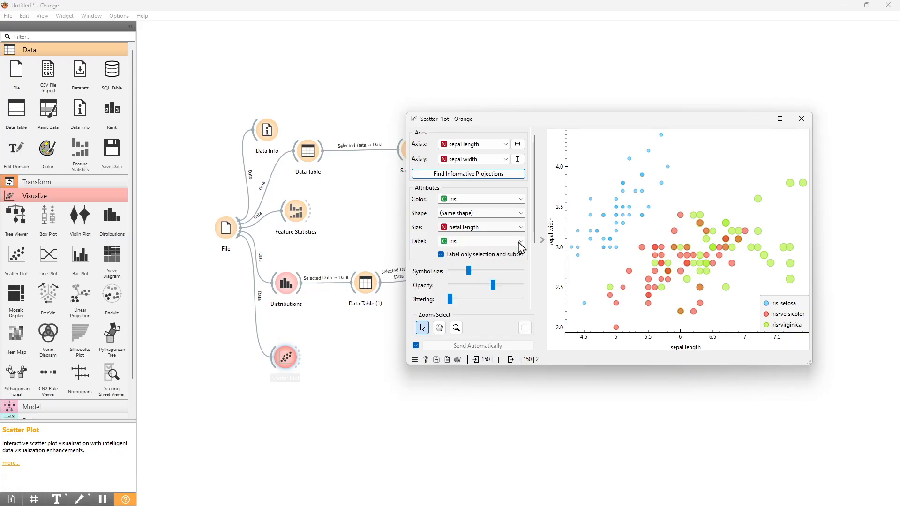
{"action": "left_click", "coordinate": [471, 230]}
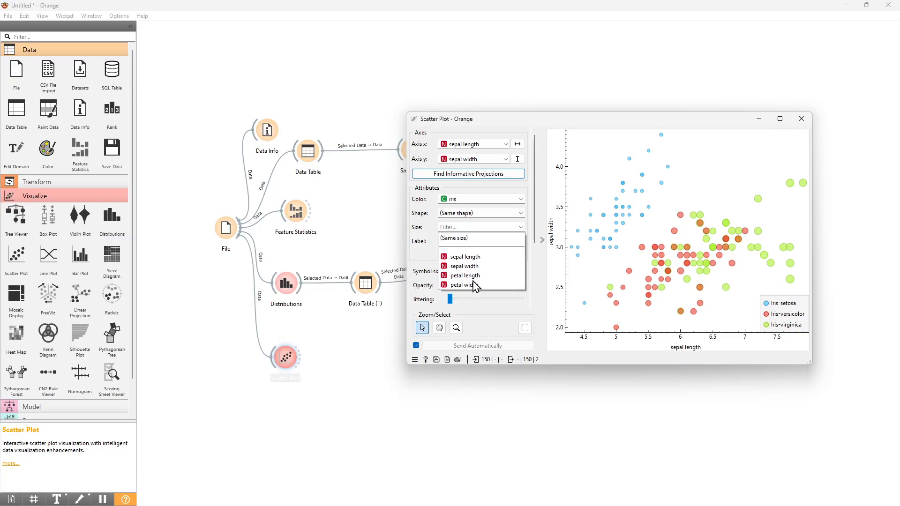
{"action": "left_click", "coordinate": [467, 240]}
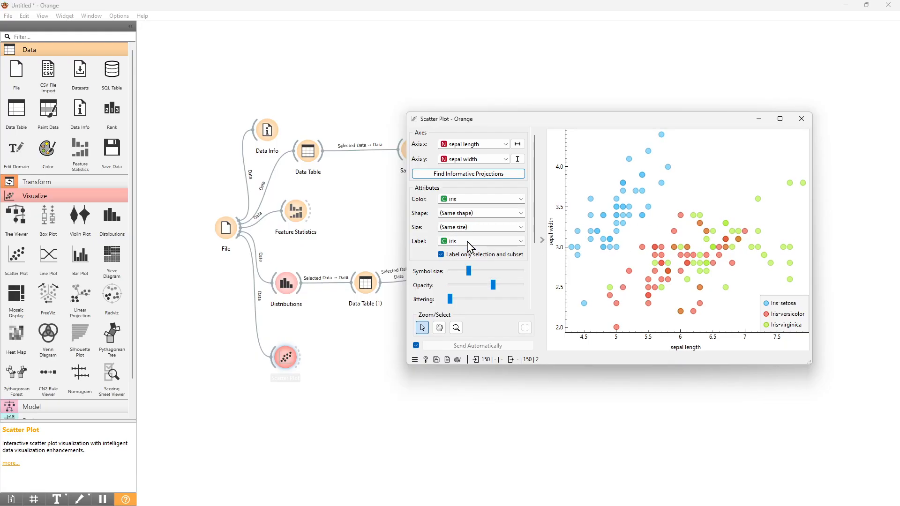
Try removing the scatter plot labels, and label all points by iris class instead of only the selection and subset.
{"action": "left_click", "coordinate": [483, 243]}
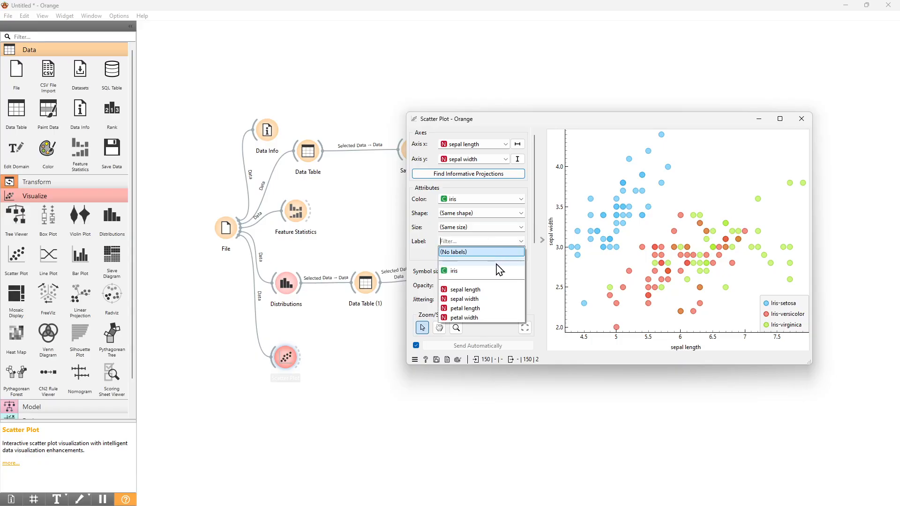
{"action": "left_click", "coordinate": [492, 253]}
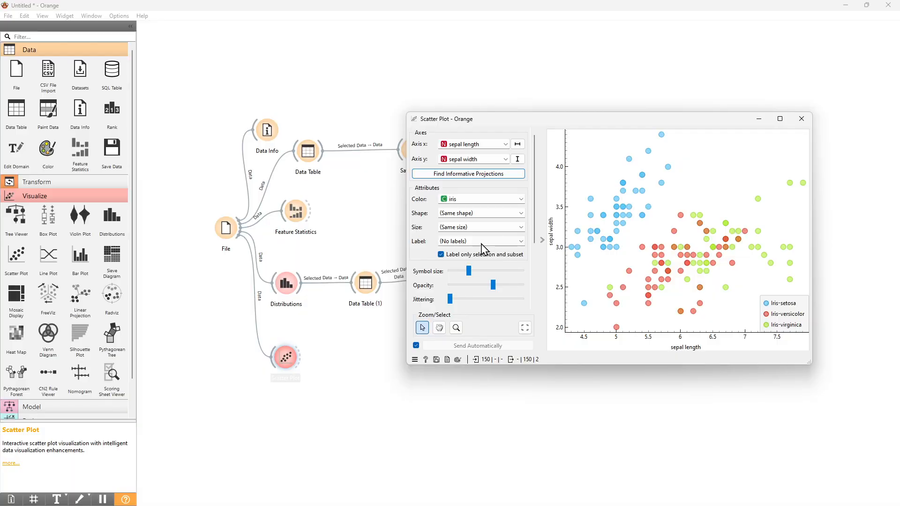
{"action": "left_click", "coordinate": [441, 256]}
{"action": "left_click", "coordinate": [473, 241]}
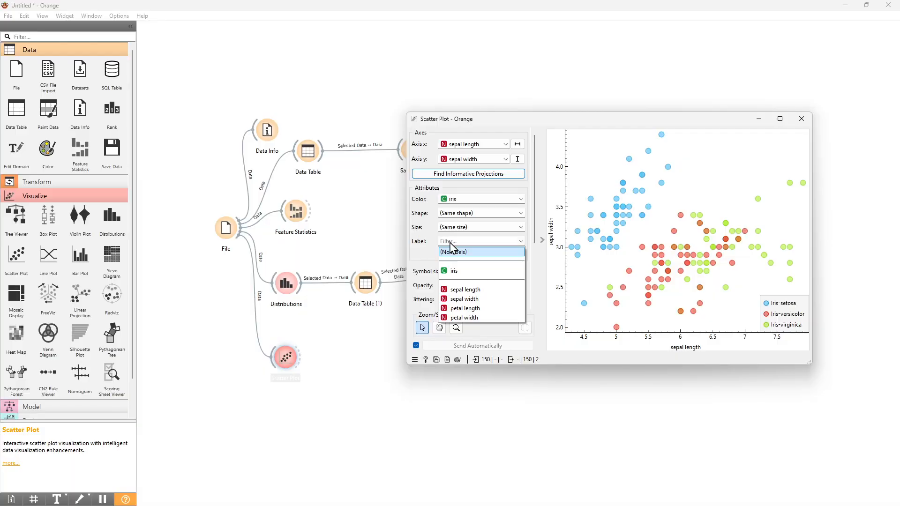
{"action": "left_click", "coordinate": [448, 270]}
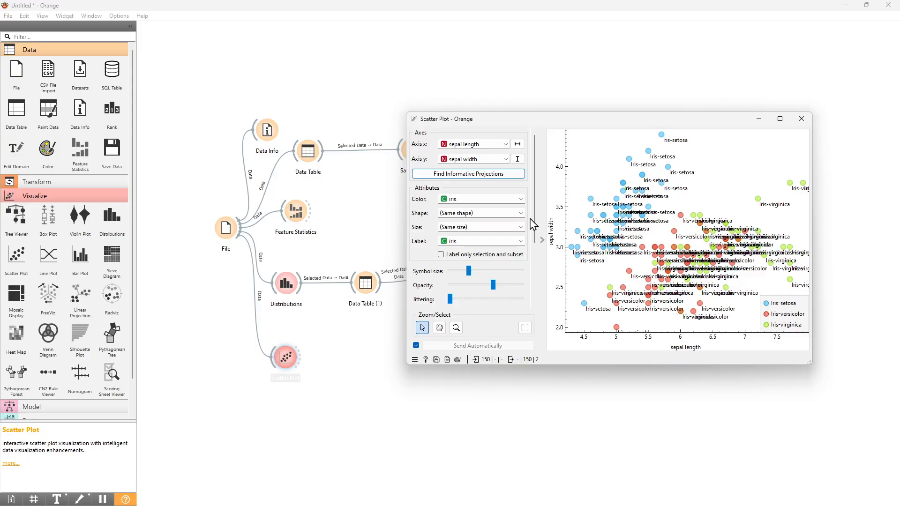
Try labeling the points by sepal width and petal length, and restore iris labels for only the selection and subset.
{"action": "left_click", "coordinate": [486, 243]}
{"action": "left_click", "coordinate": [478, 297]}
{"action": "left_click", "coordinate": [486, 242]}
{"action": "left_click", "coordinate": [484, 313]}
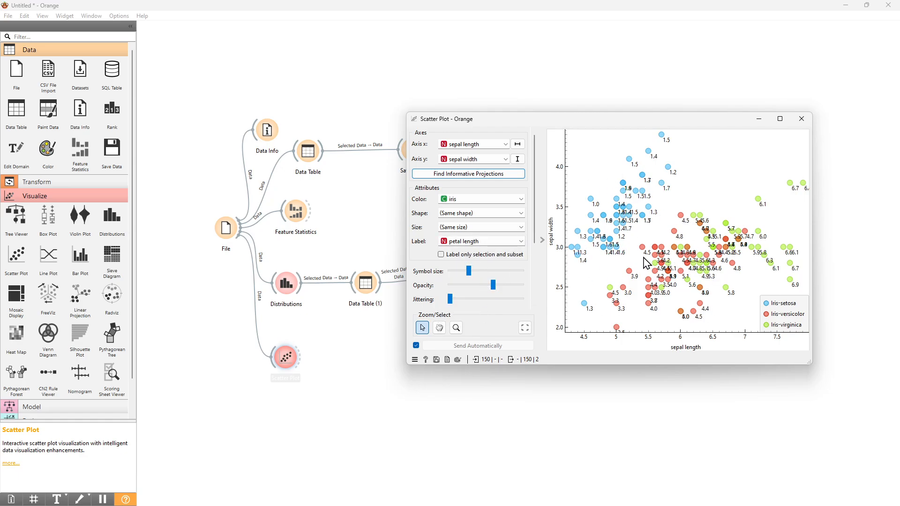
{"action": "left_click", "coordinate": [459, 242]}
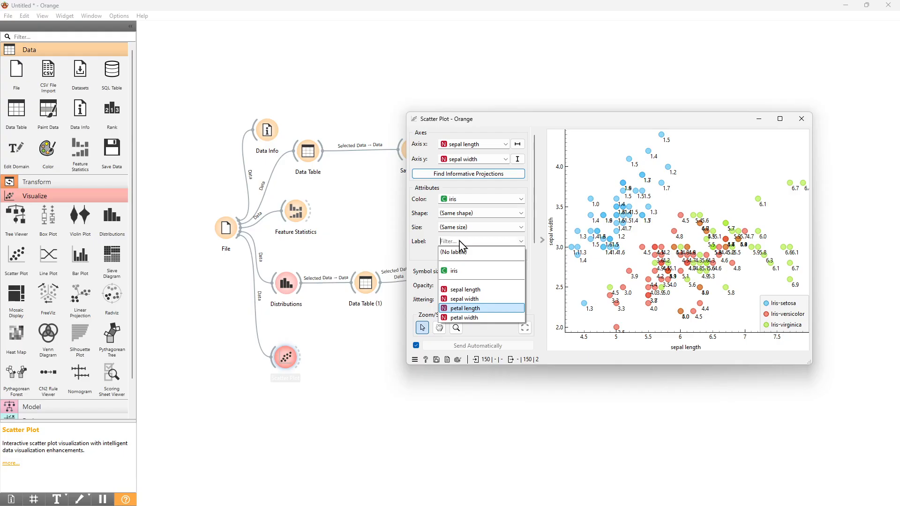
{"action": "left_click", "coordinate": [472, 272]}
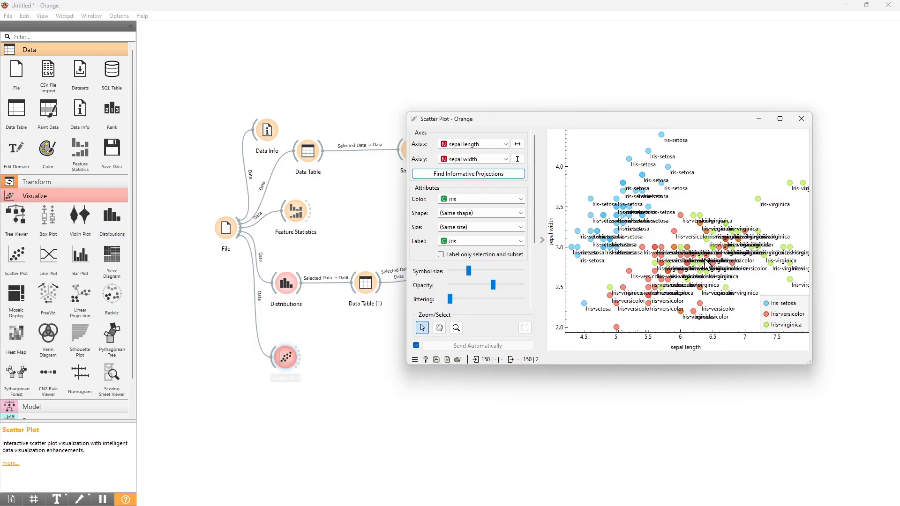
{"action": "left_click", "coordinate": [448, 256]}
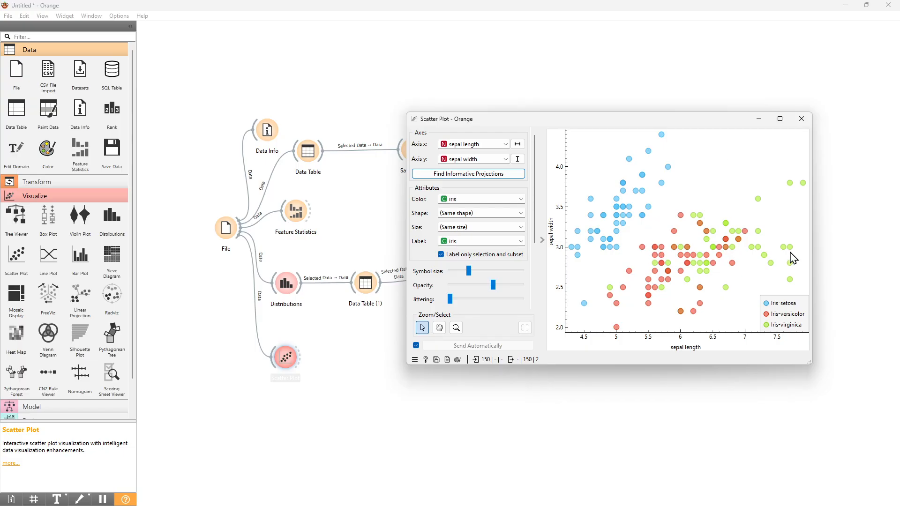
Select the isolated Iris-setosa point near sepal length 4.5, and replace it with the mixed versicolor and virginica cluster around sepal length 6.
{"action": "left_click_drag", "start_coordinate": [573, 293], "coordinate": [602, 331]}
{"action": "left_click", "coordinate": [642, 327]}
{"action": "left_click_drag", "start_coordinate": [662, 234], "coordinate": [704, 299]}
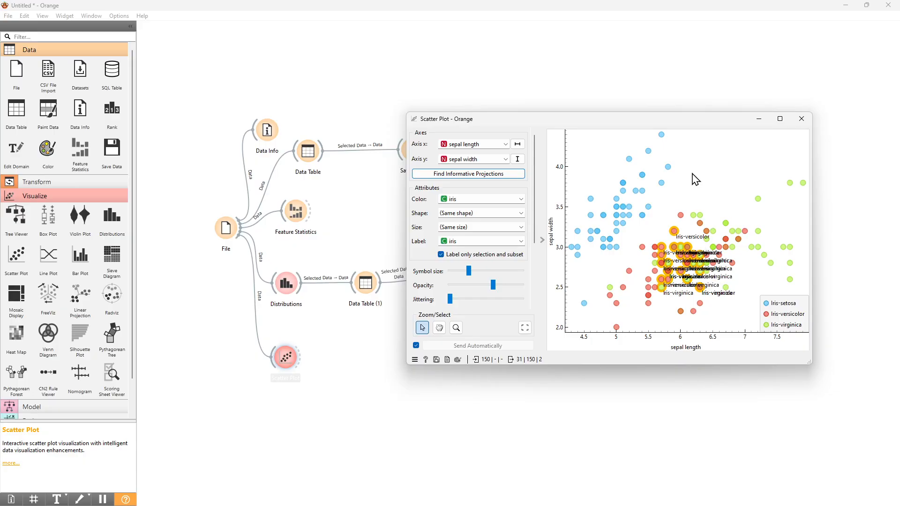
Examine the class labels of the selected versicolor and virginica points up close and in the context of the whole plot.
{"action": "scroll", "coordinate": [666, 268], "scroll_direction": "up", "scroll_amount": 2}
{"action": "scroll", "coordinate": [666, 272], "scroll_direction": "up", "scroll_amount": 3}
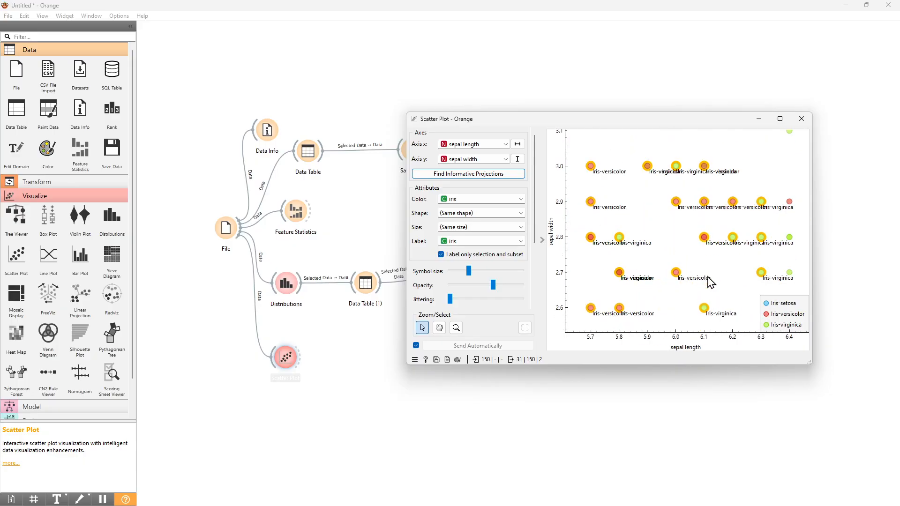
{"action": "scroll", "coordinate": [711, 282], "scroll_direction": "down", "scroll_amount": 1}
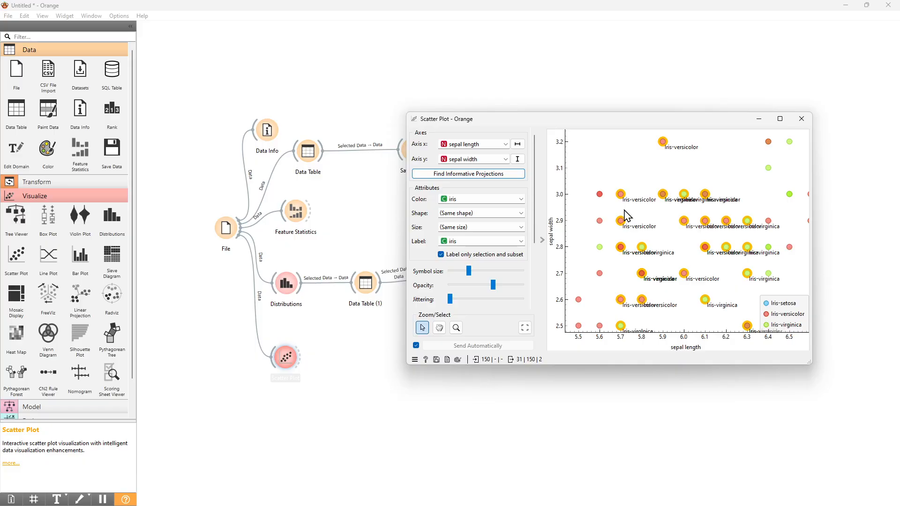
{"action": "scroll", "coordinate": [694, 240], "scroll_direction": "down", "scroll_amount": 1}
{"action": "scroll", "coordinate": [676, 300], "scroll_direction": "up", "scroll_amount": 1}
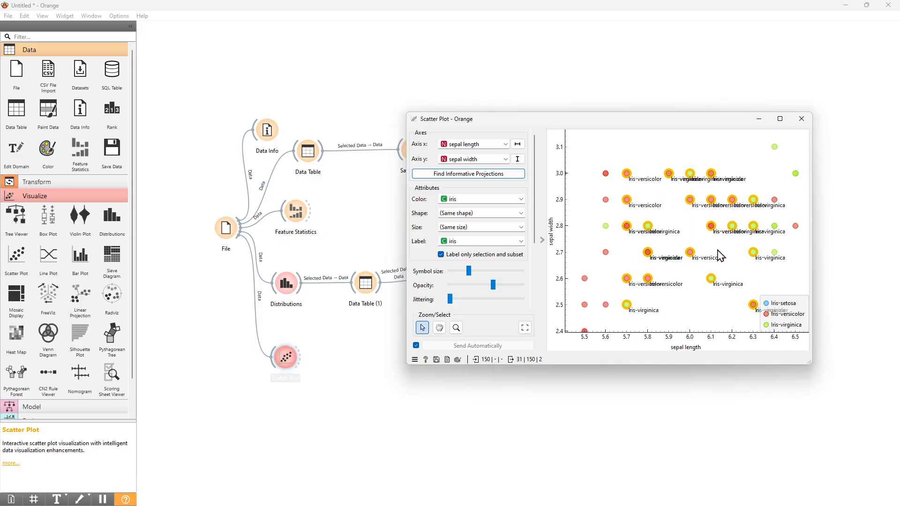
{"action": "scroll", "coordinate": [676, 259], "scroll_direction": "up", "scroll_amount": 2}
{"action": "scroll", "coordinate": [678, 257], "scroll_direction": "down", "scroll_amount": 4}
{"action": "scroll", "coordinate": [679, 259], "scroll_direction": "down", "scroll_amount": 4}
{"action": "scroll", "coordinate": [685, 221], "scroll_direction": "up", "scroll_amount": 2}
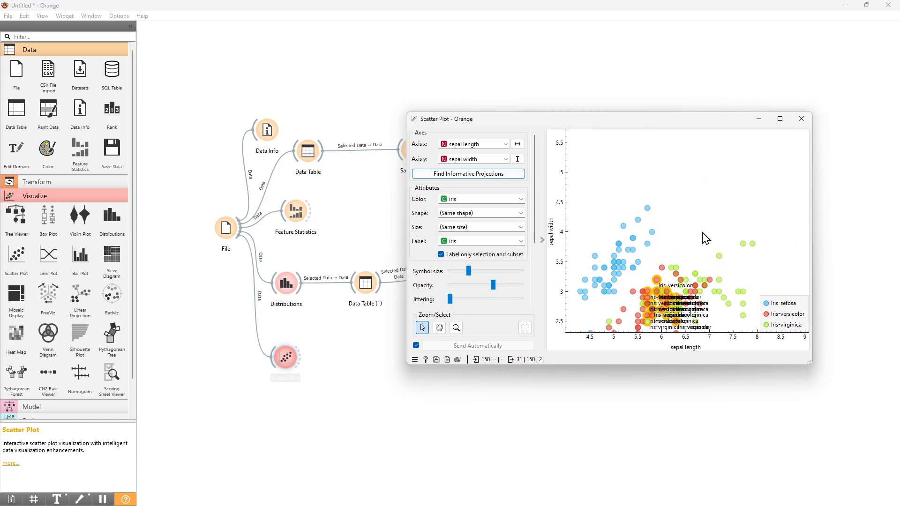
Select the two isolated Iris-virginica points near sepal width 3.8 to check their labels, and reset the plot view to fit all points.
{"action": "left_click_drag", "start_coordinate": [734, 226], "coordinate": [774, 272]}
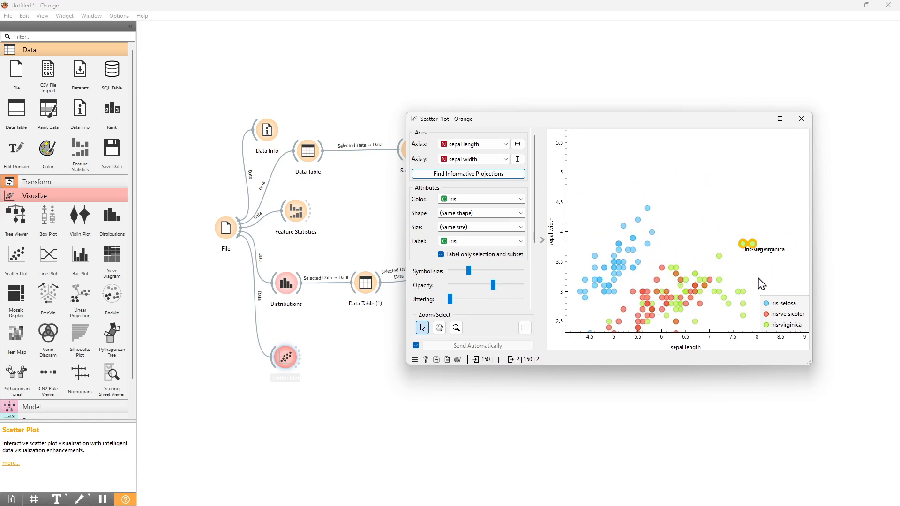
{"action": "scroll", "coordinate": [763, 278], "scroll_direction": "up", "scroll_amount": 3}
{"action": "left_click_drag", "start_coordinate": [701, 176], "coordinate": [778, 248]}
{"action": "scroll", "coordinate": [767, 248], "scroll_direction": "up", "scroll_amount": 1}
{"action": "scroll", "coordinate": [767, 248], "scroll_direction": "down", "scroll_amount": 4}
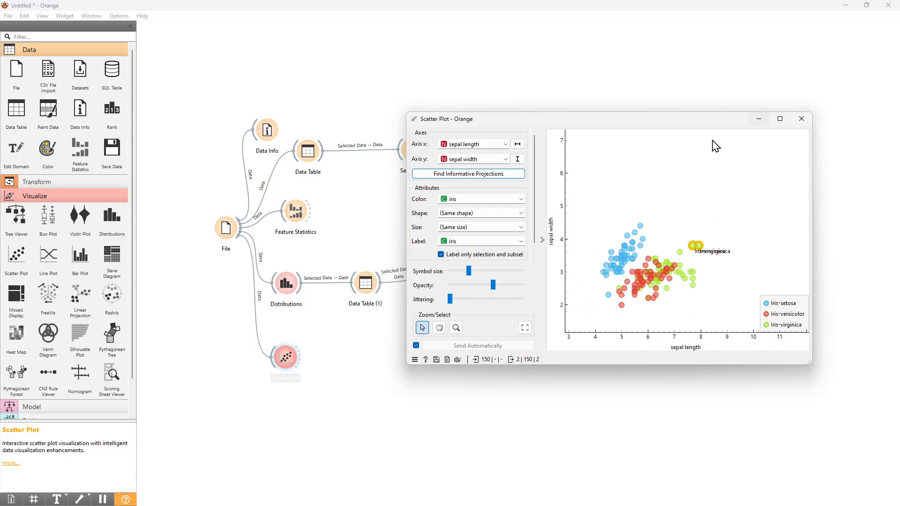
{"action": "left_click", "coordinate": [525, 328]}
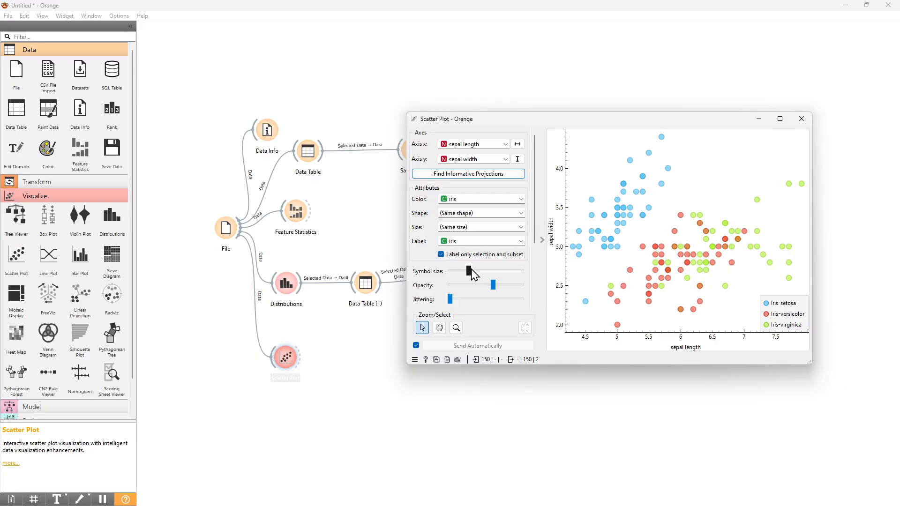
Make the scatter plot symbols slightly larger and raise the jittering to about the middle of its range.
{"action": "mouse_move", "coordinate": [471, 269]}
{"action": "left_mouse_down"}
{"action": "mouse_move", "coordinate": [515, 273]}
{"action": "mouse_move", "coordinate": [464, 278]}
{"action": "left_mouse_up"}
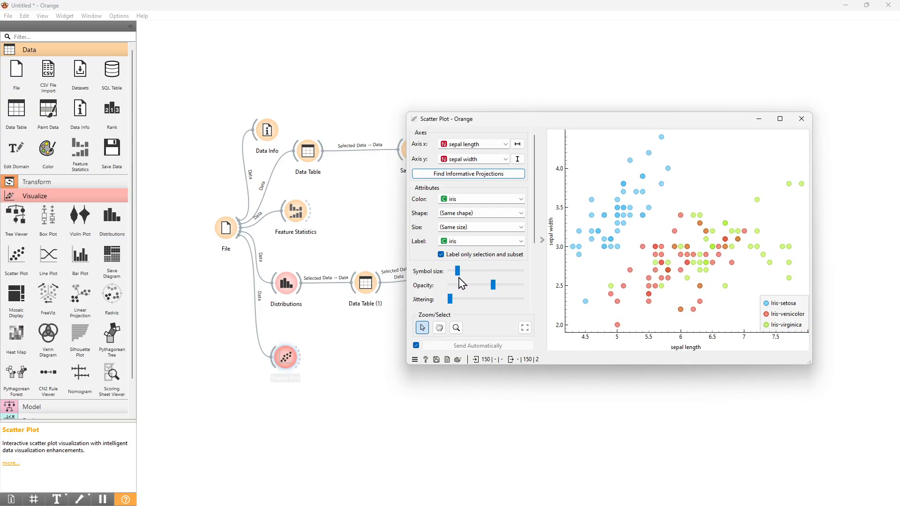
{"action": "left_click_drag", "start_coordinate": [458, 271], "coordinate": [493, 289]}
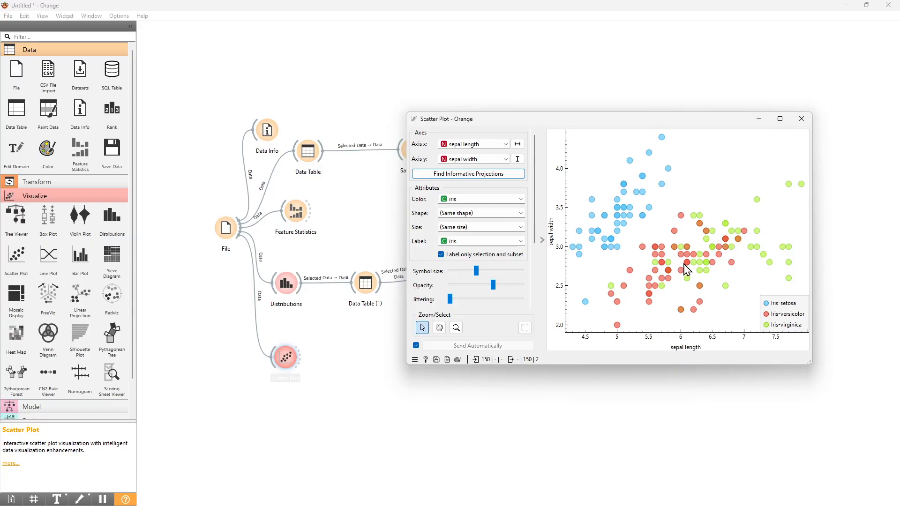
{"action": "mouse_move", "coordinate": [683, 279]}
{"action": "left_click_drag", "start_coordinate": [451, 300], "coordinate": [476, 306]}
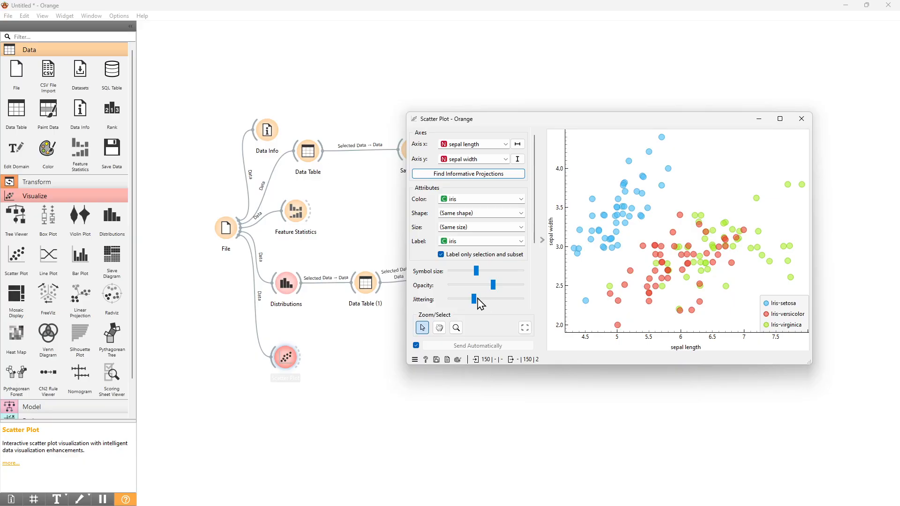
{"action": "mouse_move", "coordinate": [473, 299]}
{"action": "left_mouse_down"}
{"action": "mouse_move", "coordinate": [449, 300]}
{"action": "mouse_move", "coordinate": [458, 300]}
{"action": "left_mouse_up"}
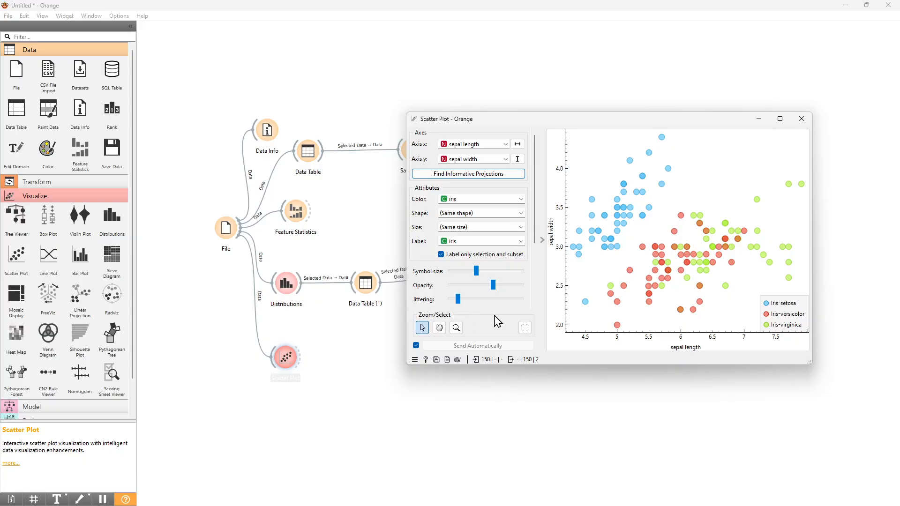
{"action": "left_click_drag", "start_coordinate": [458, 299], "coordinate": [497, 302]}
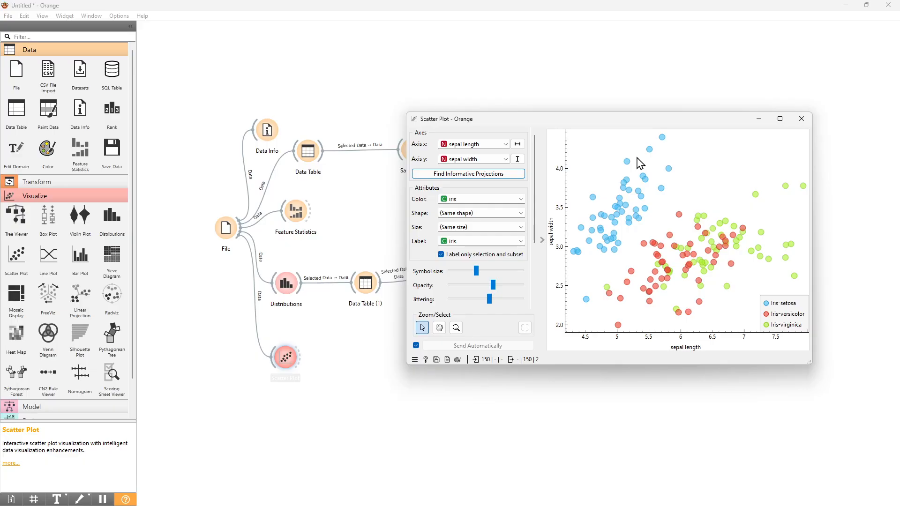
Select the mixed group of Iris-versicolor and Iris-virginica points around sepal length 6.5 and sepal width 3.2.
{"action": "scroll", "coordinate": [637, 157], "scroll_direction": "up", "scroll_amount": 1}
{"action": "scroll", "coordinate": [721, 206], "scroll_direction": "down", "scroll_amount": 2}
{"action": "scroll", "coordinate": [733, 190], "scroll_direction": "up", "scroll_amount": 2}
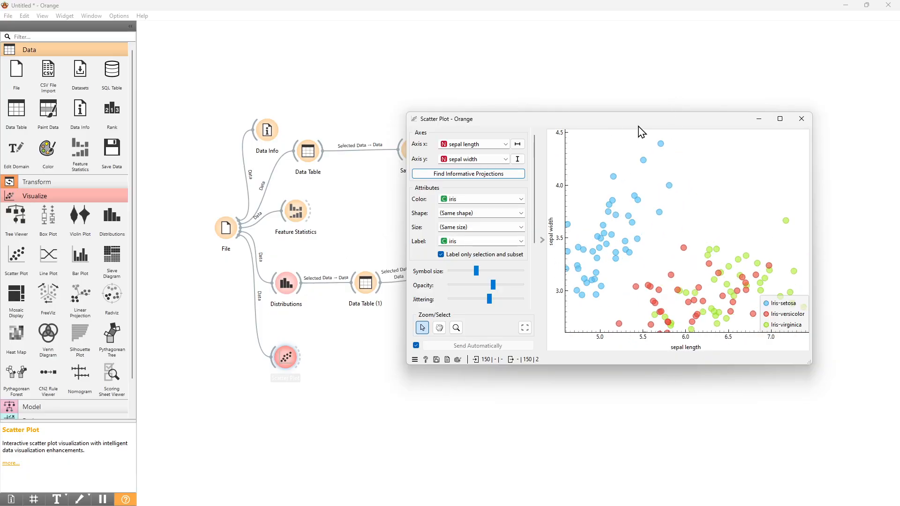
{"action": "scroll", "coordinate": [727, 197], "scroll_direction": "down", "scroll_amount": 2}
{"action": "left_click_drag", "start_coordinate": [704, 205], "coordinate": [763, 258]}
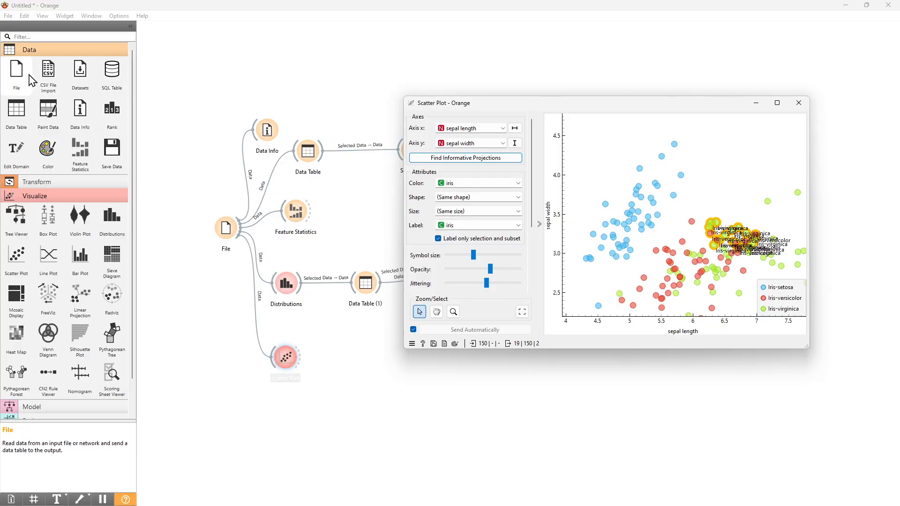
Add a Data Table widget linked to the Scatter Plot's selected data, and open it to show the selected points.
{"action": "left_click_drag", "start_coordinate": [18, 113], "coordinate": [357, 350]}
{"action": "left_click", "coordinate": [307, 361]}
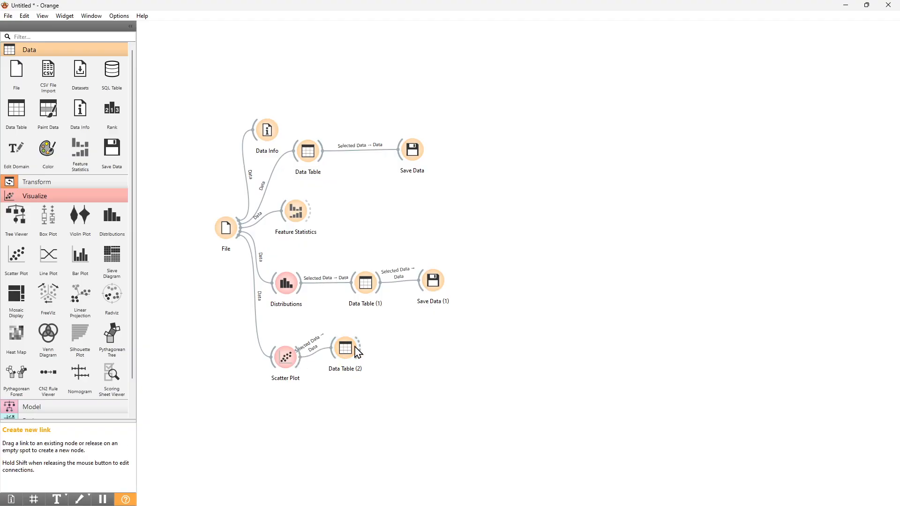
{"action": "double_click", "coordinate": [347, 349]}
{"action": "left_click_drag", "start_coordinate": [537, 176], "coordinate": [538, 193]}
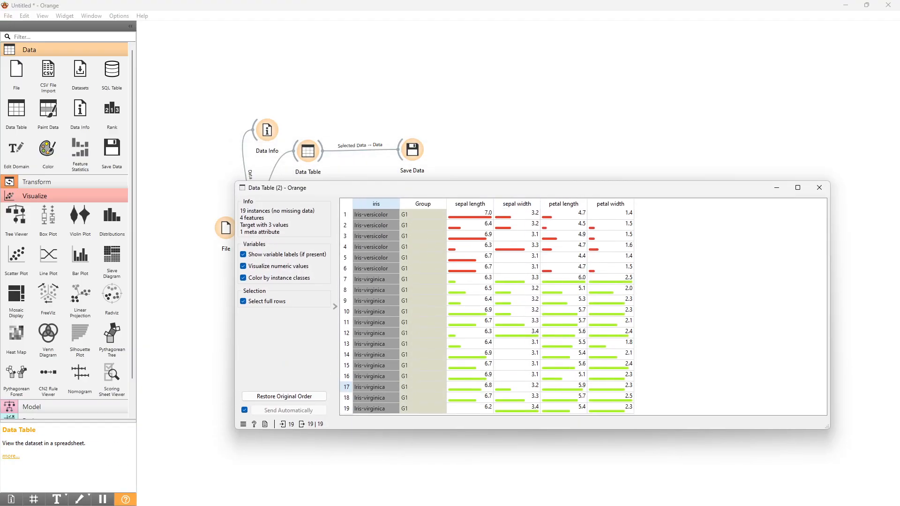
Arrange the Scatter Plot and Data Table (2) windows so both can be seen, and select the Iris-setosa points below about sepal length 5.
{"action": "key", "text": "alt+Tab"}
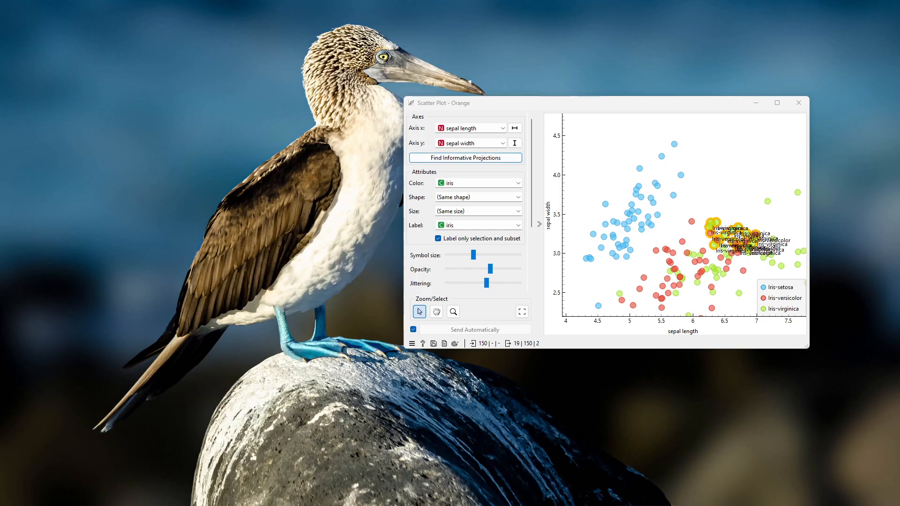
{"action": "left_click_drag", "start_coordinate": [362, 190], "coordinate": [310, 245]}
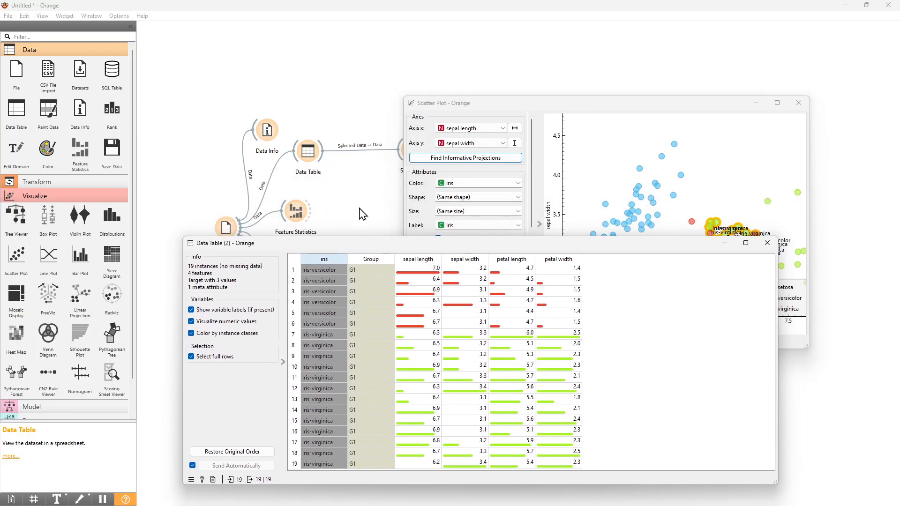
{"action": "left_click_drag", "start_coordinate": [574, 104], "coordinate": [558, 65]}
{"action": "left_click", "coordinate": [592, 123]}
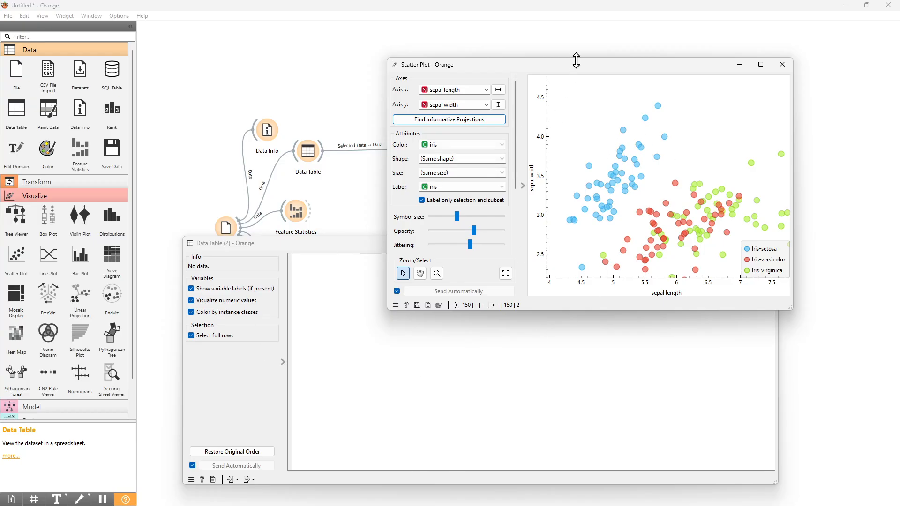
{"action": "left_click_drag", "start_coordinate": [583, 68], "coordinate": [682, 44]}
{"action": "left_click_drag", "start_coordinate": [660, 138], "coordinate": [702, 207]}
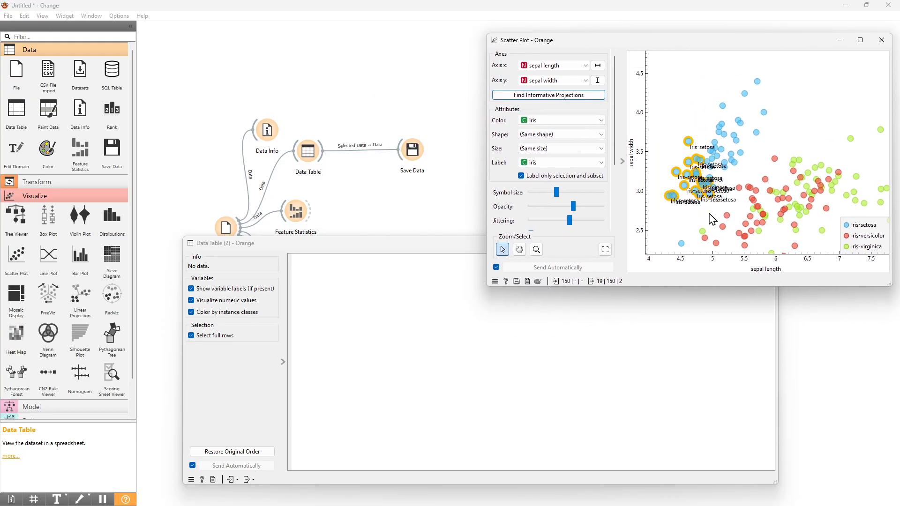